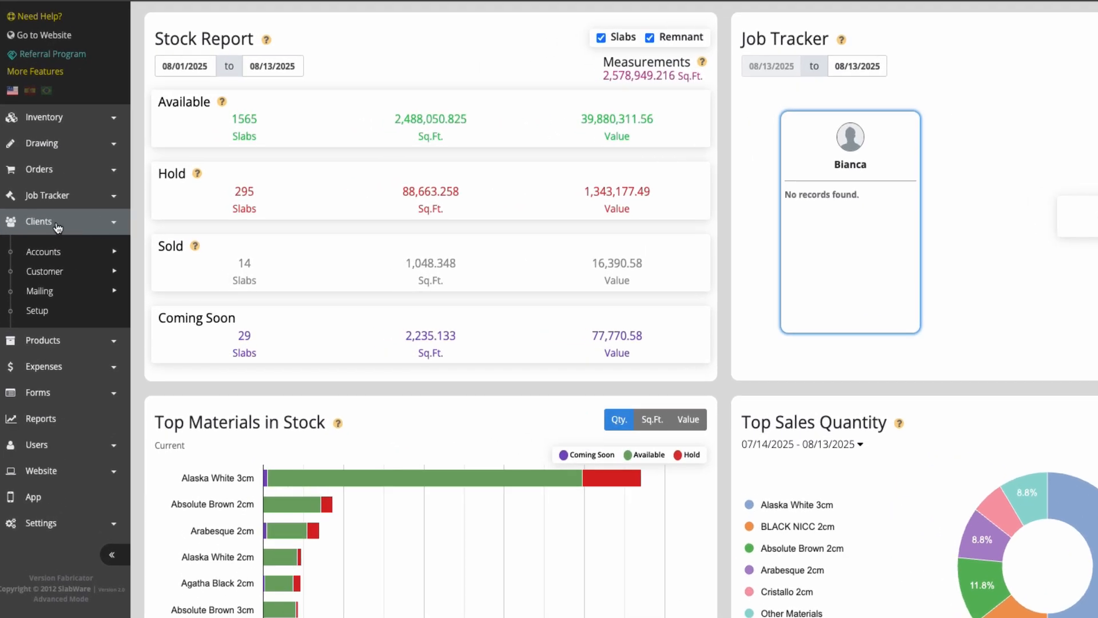
# - Open the Clients Setup page and set the Default State to Texas (United States)
pyautogui.click(39, 312)
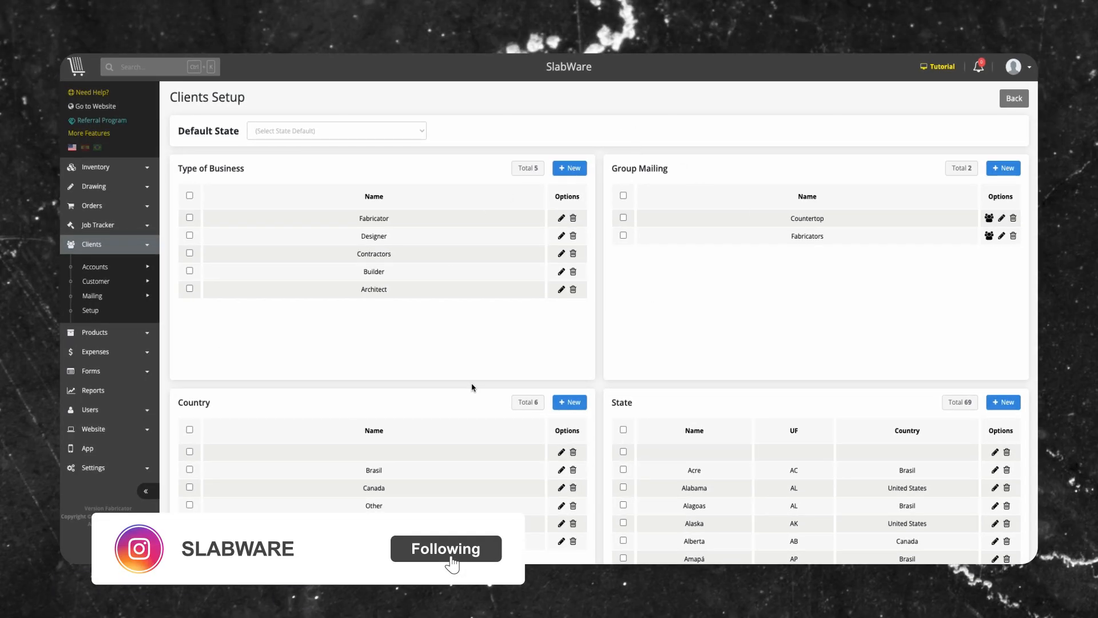
pyautogui.moveTo(98, 287)
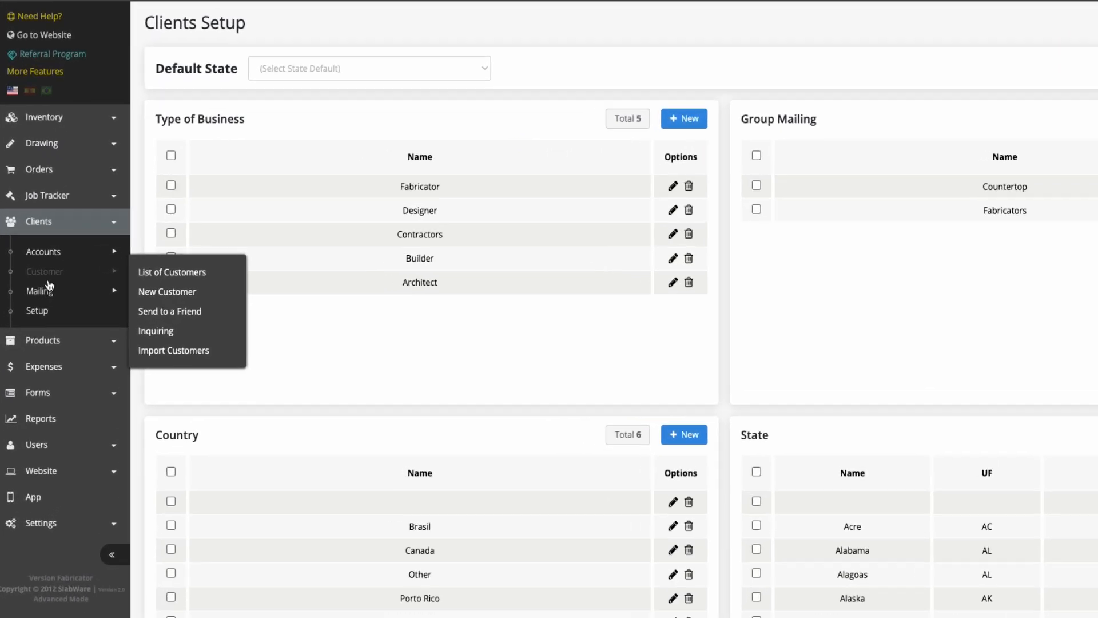
pyautogui.moveTo(38, 253)
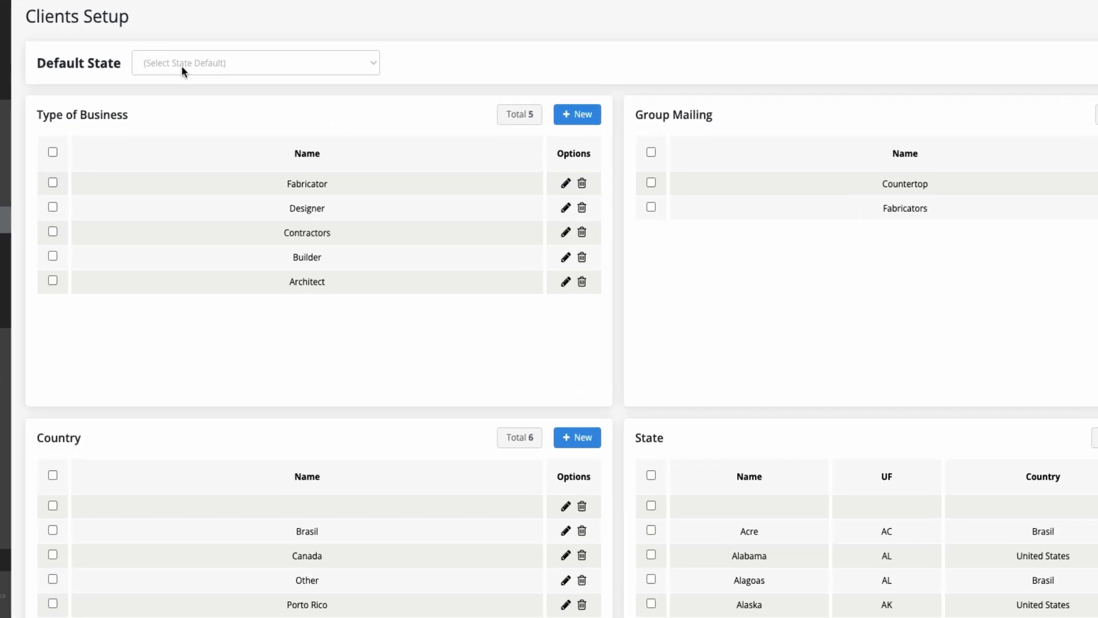
pyautogui.click(182, 64)
pyautogui.scroll(-3, 196, 203)
pyautogui.scroll(-10, 197, 204)
pyautogui.write('te')
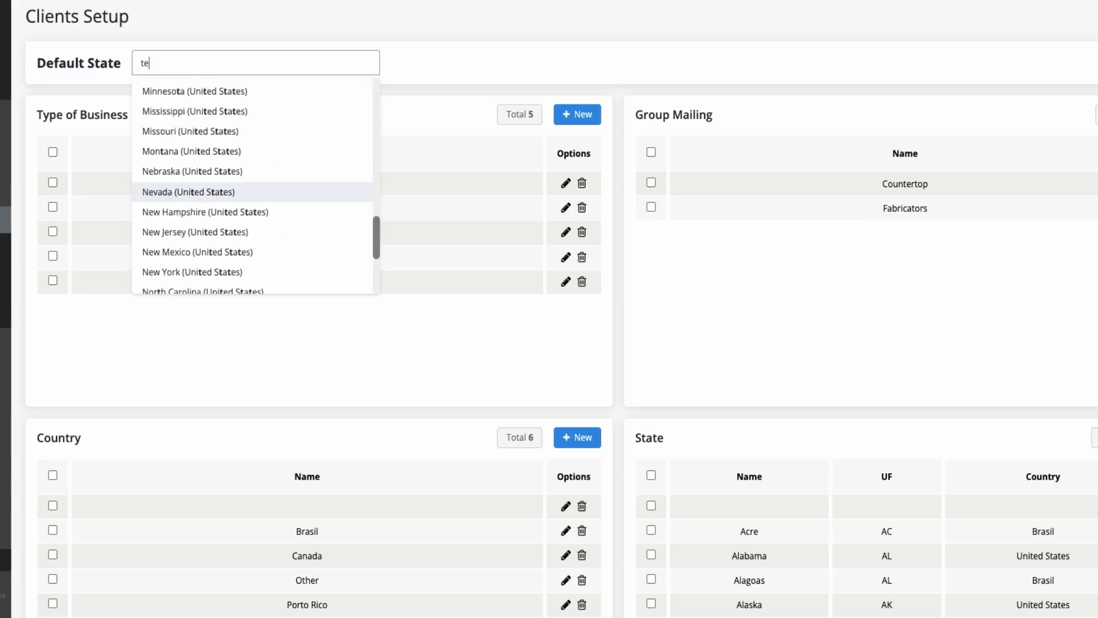
pyautogui.write('x')
pyautogui.click(164, 94)
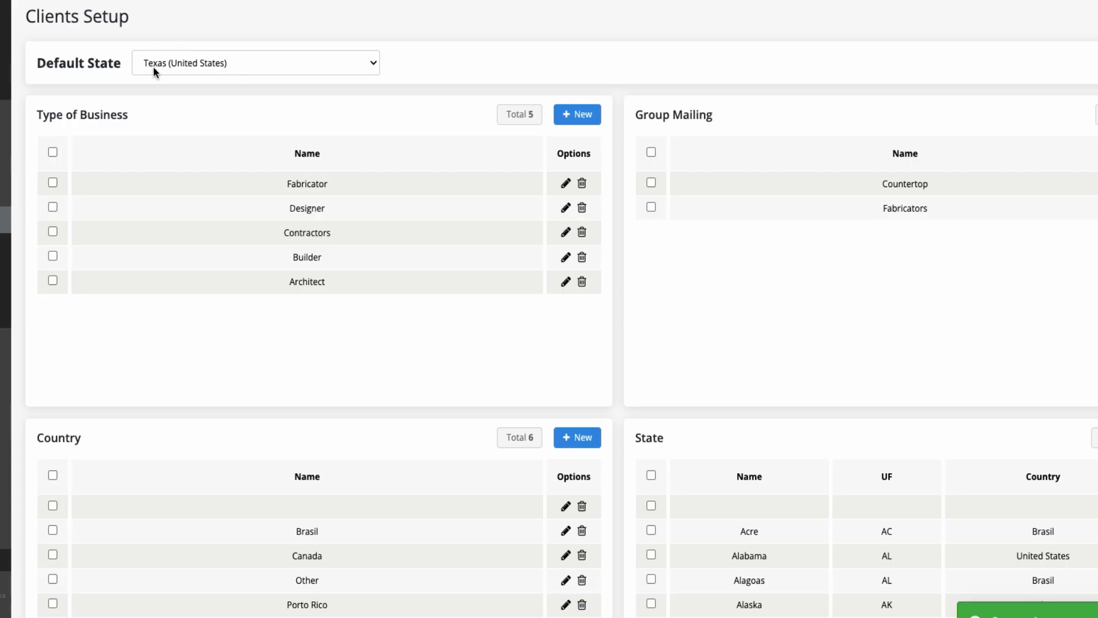
# - Check the prefilled country and state in blank new account and new customer forms, leaving both unsaved
pyautogui.moveTo(91, 250)
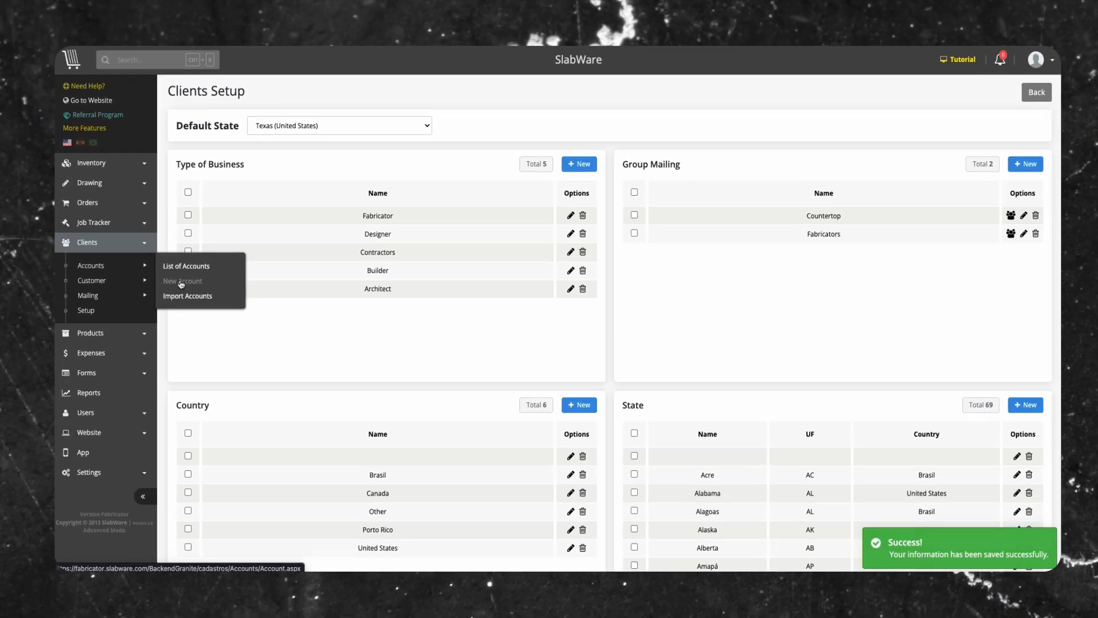
pyautogui.click(162, 273)
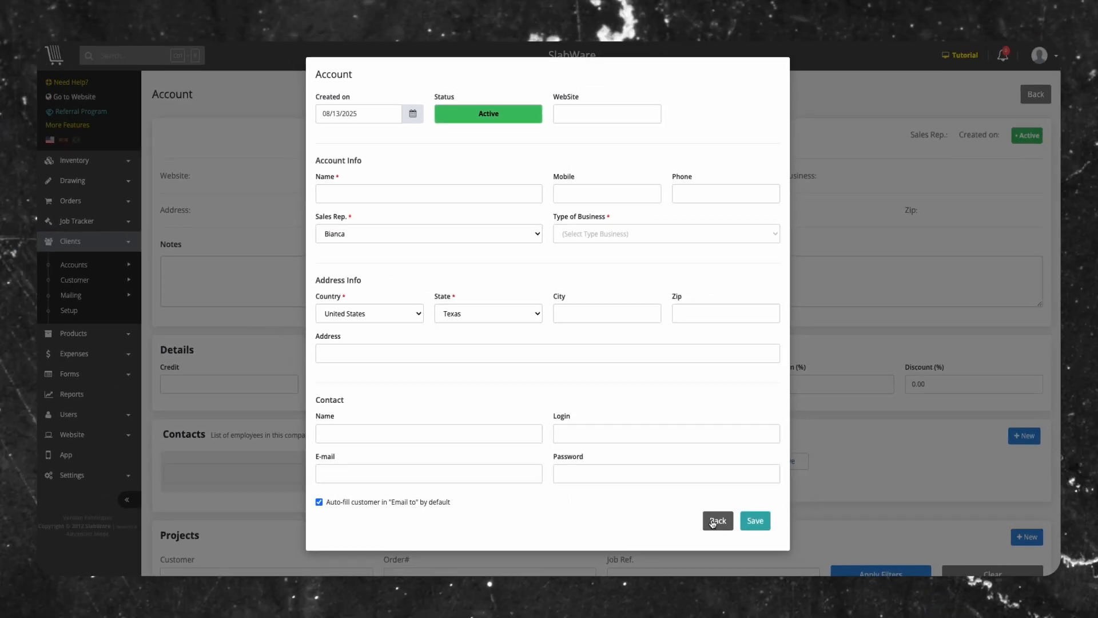
pyautogui.click(750, 569)
pyautogui.moveTo(1, 280)
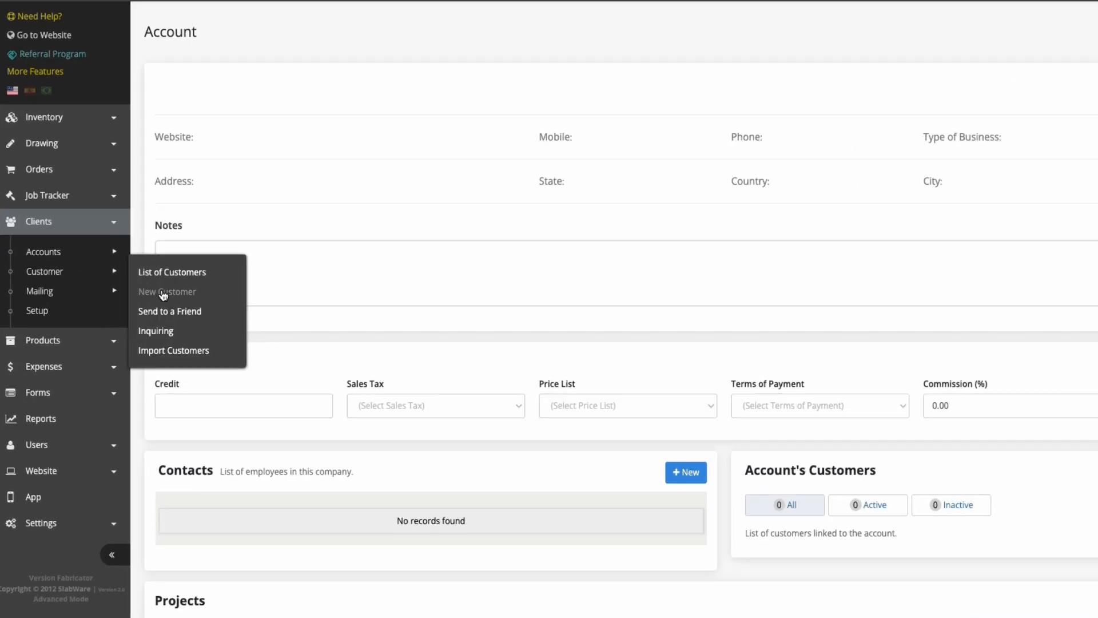
pyautogui.click(165, 293)
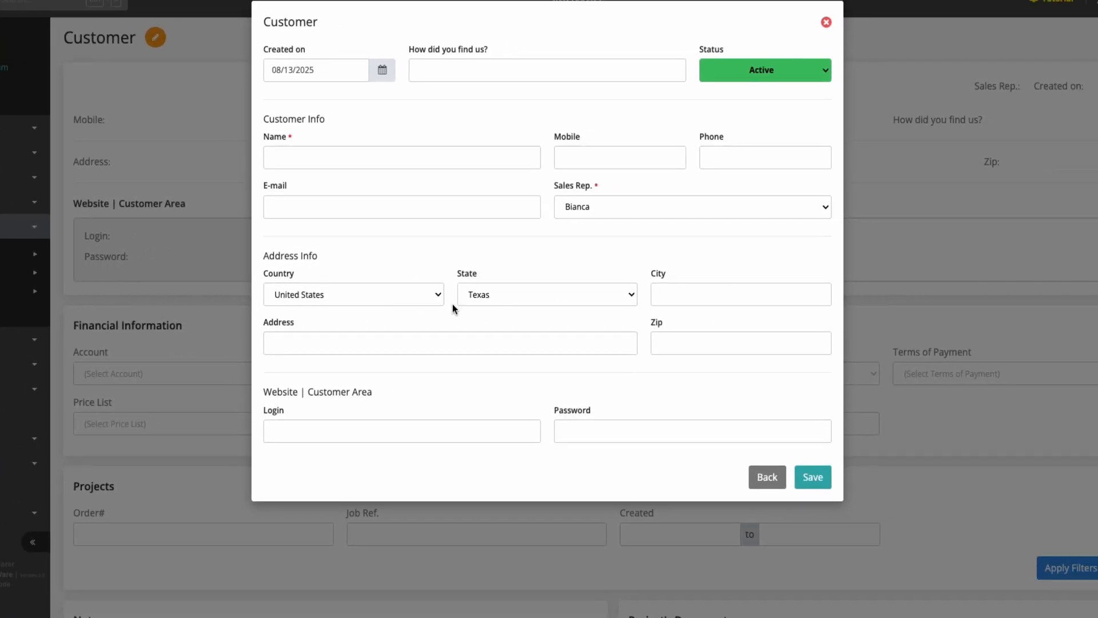
pyautogui.click(767, 477)
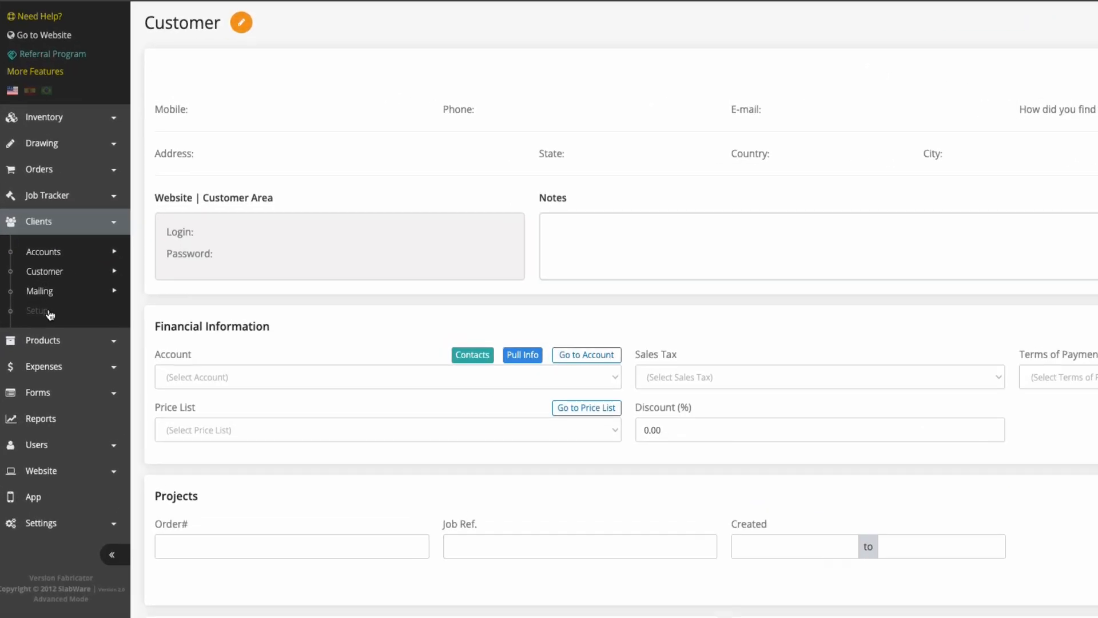
# - Return to Clients Setup and clear the Default State field
pyautogui.click(100, 313)
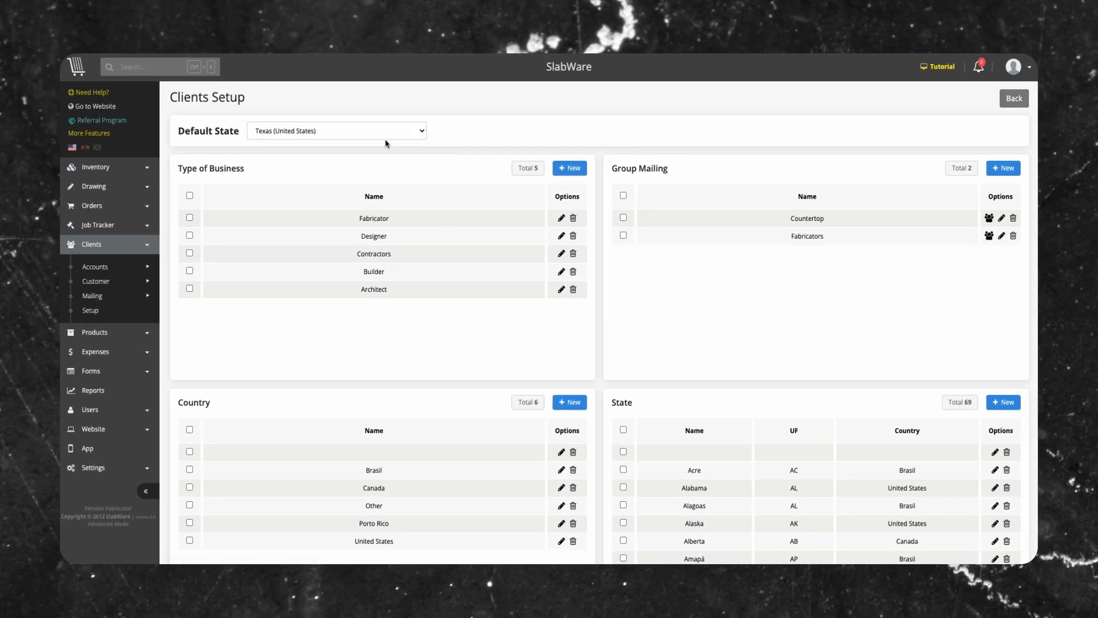
pyautogui.click(406, 78)
pyautogui.click(278, 150)
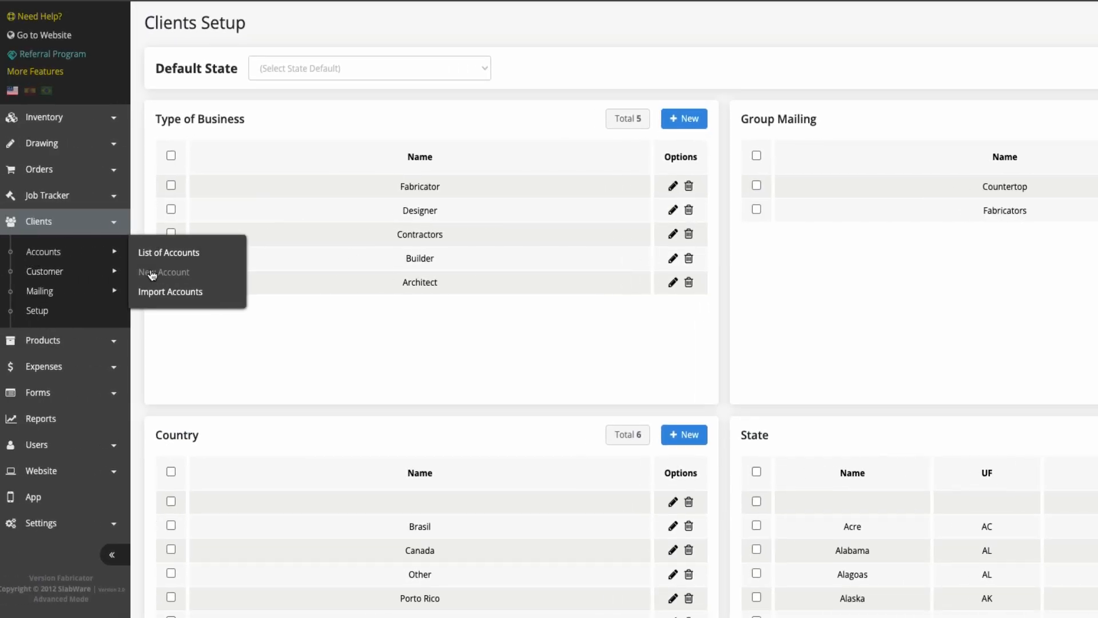
# - Check the address fields in new account and new customer forms with no default state set, saving neither
pyautogui.click(152, 275)
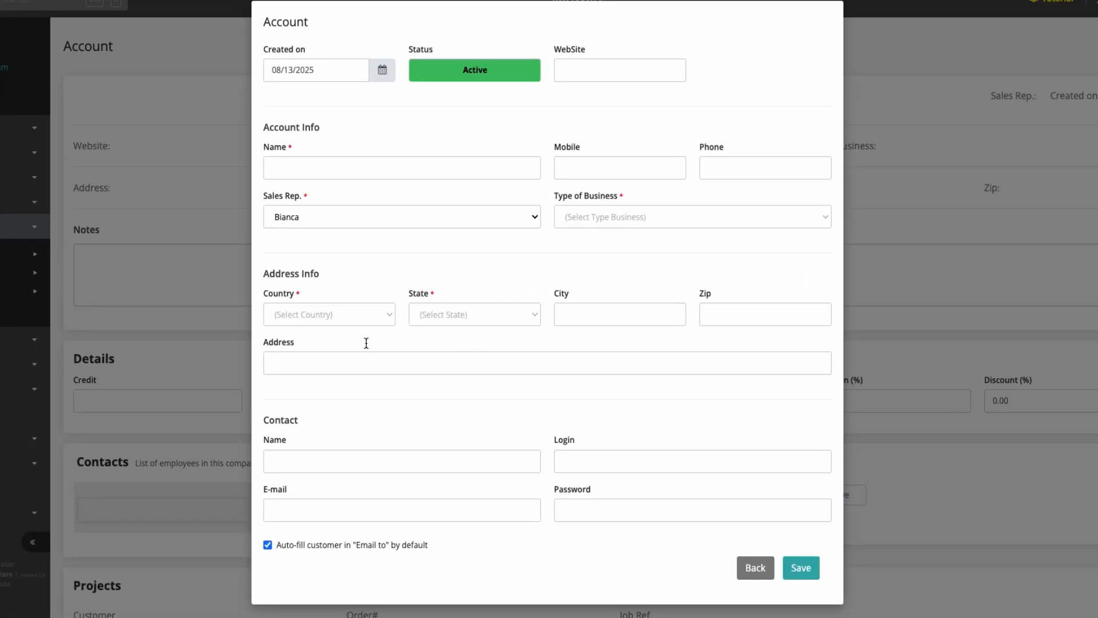
pyautogui.click(756, 568)
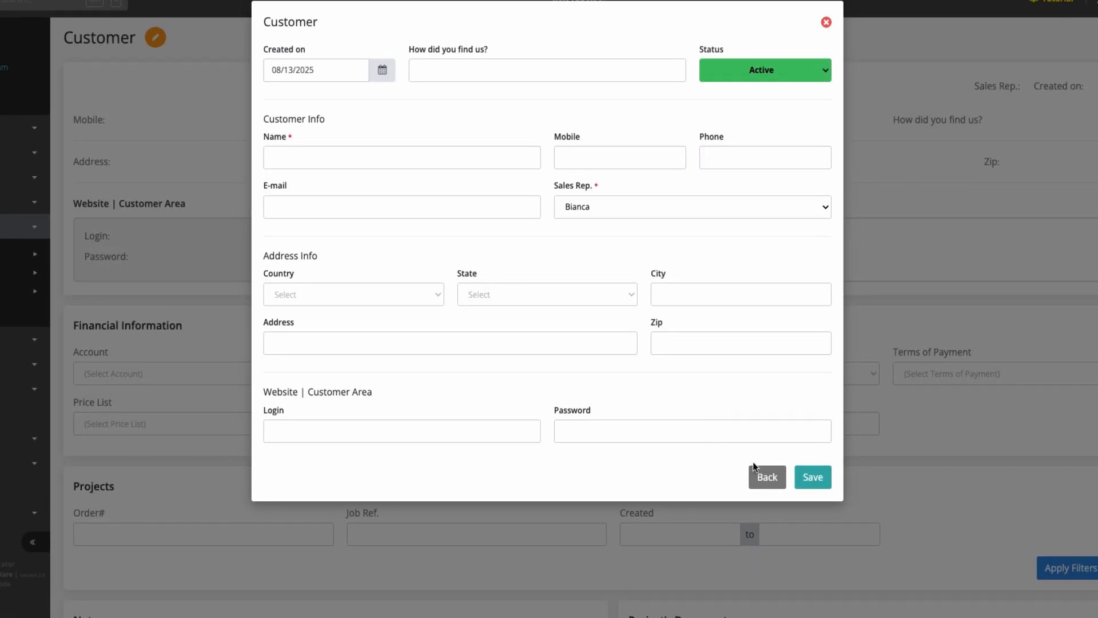
pyautogui.click(769, 477)
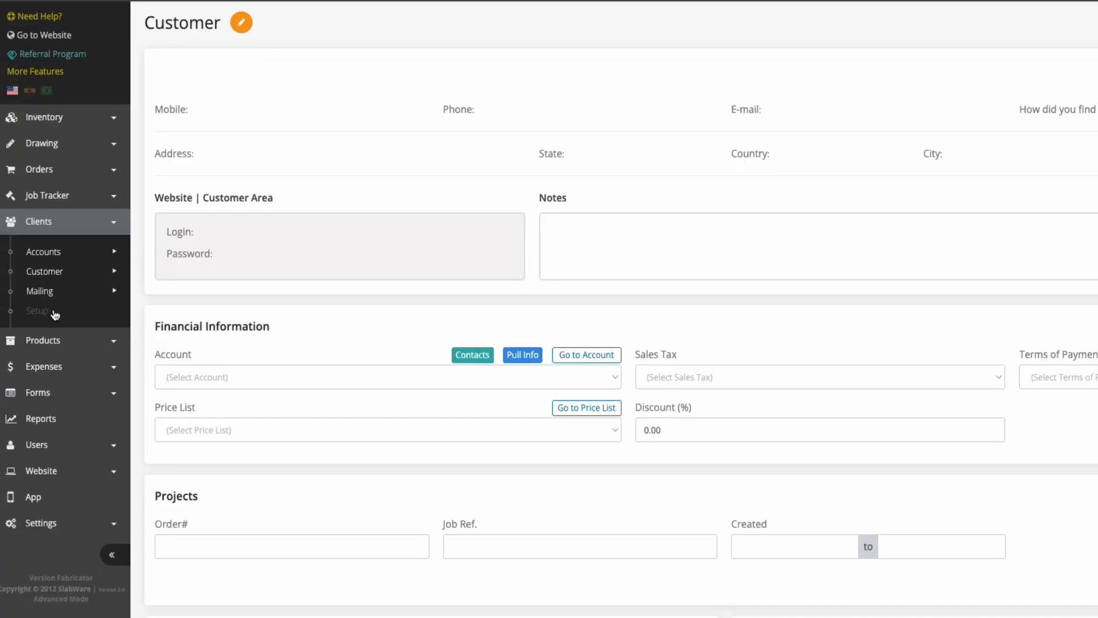
# - Review the Type of Business list in Clients Setup, and view a blank new customer form without saving it
pyautogui.click(54, 312)
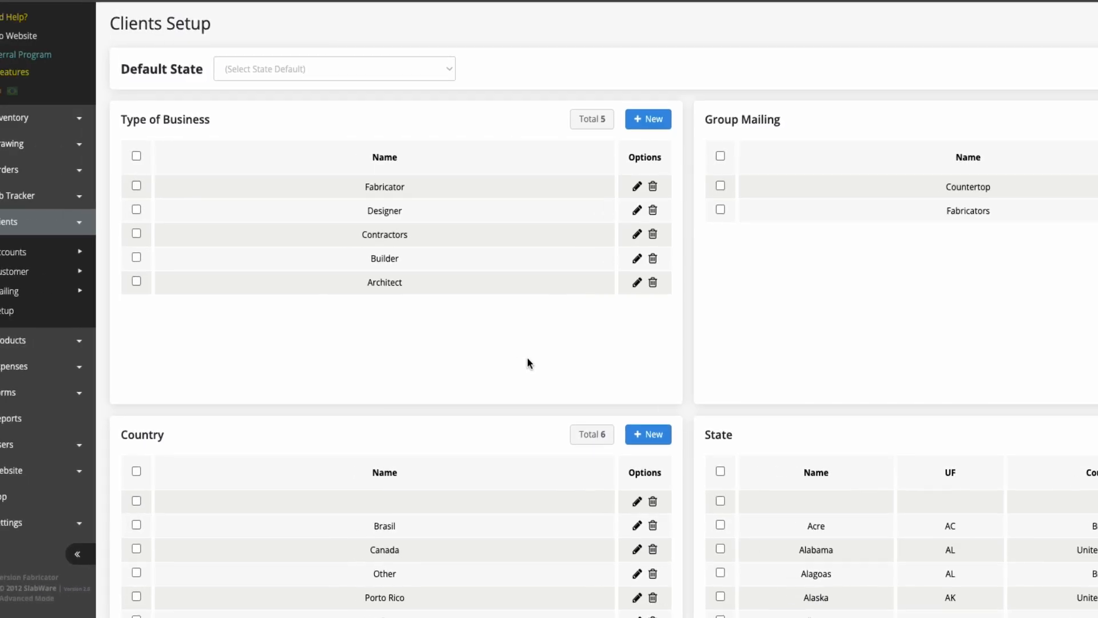
pyautogui.moveTo(59, 278)
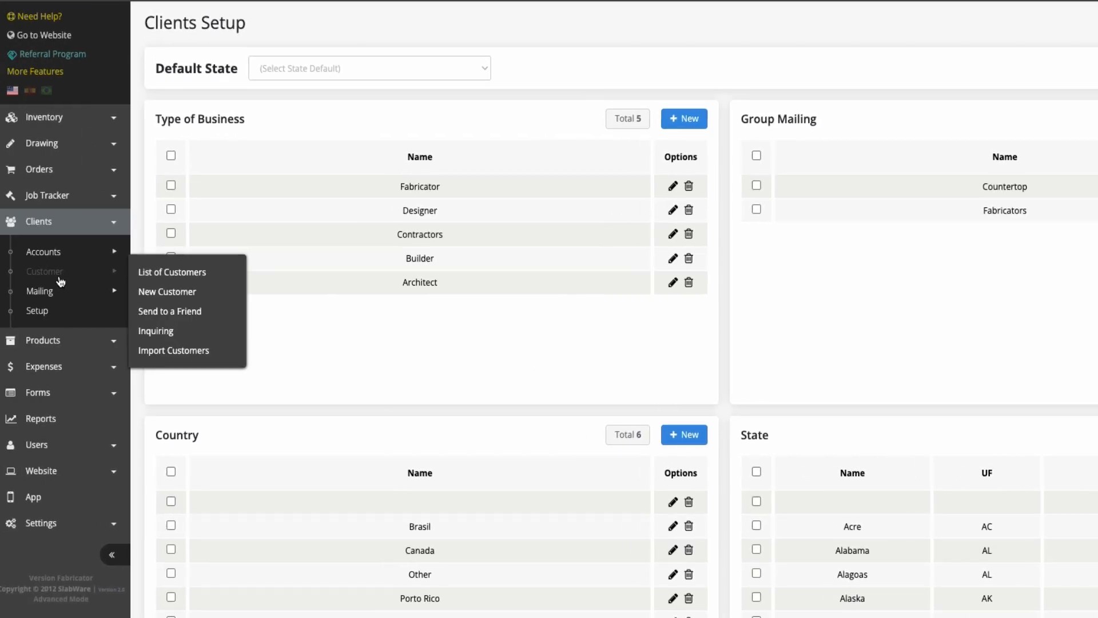
pyautogui.click(155, 291)
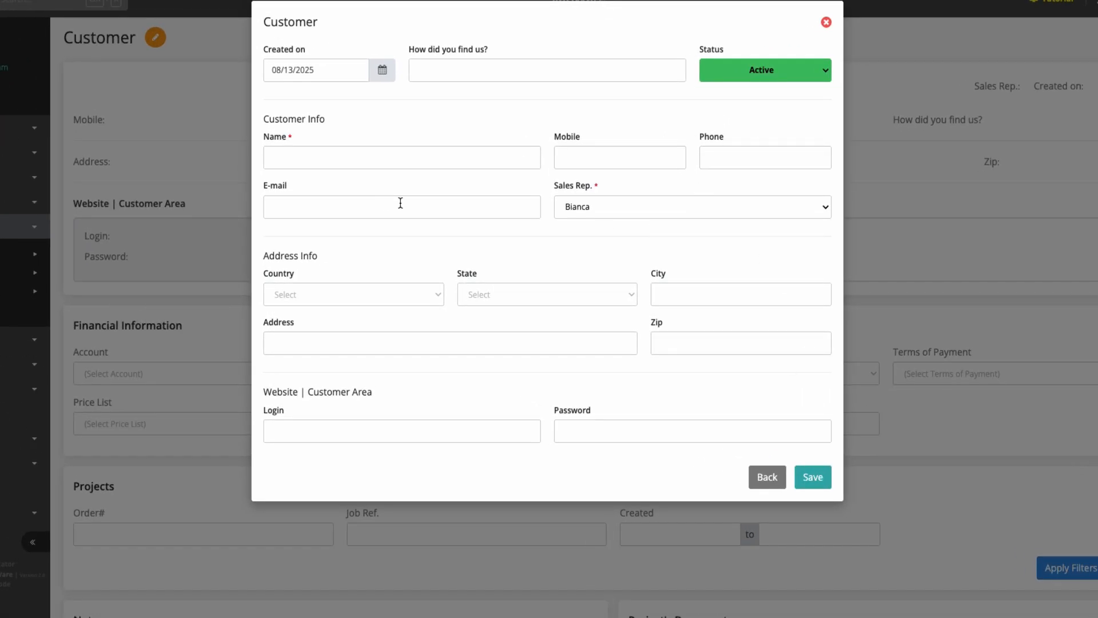
pyautogui.click(826, 22)
# - View the Type of Business choices in a new account form and leave the form unsaved
pyautogui.moveTo(116, 270)
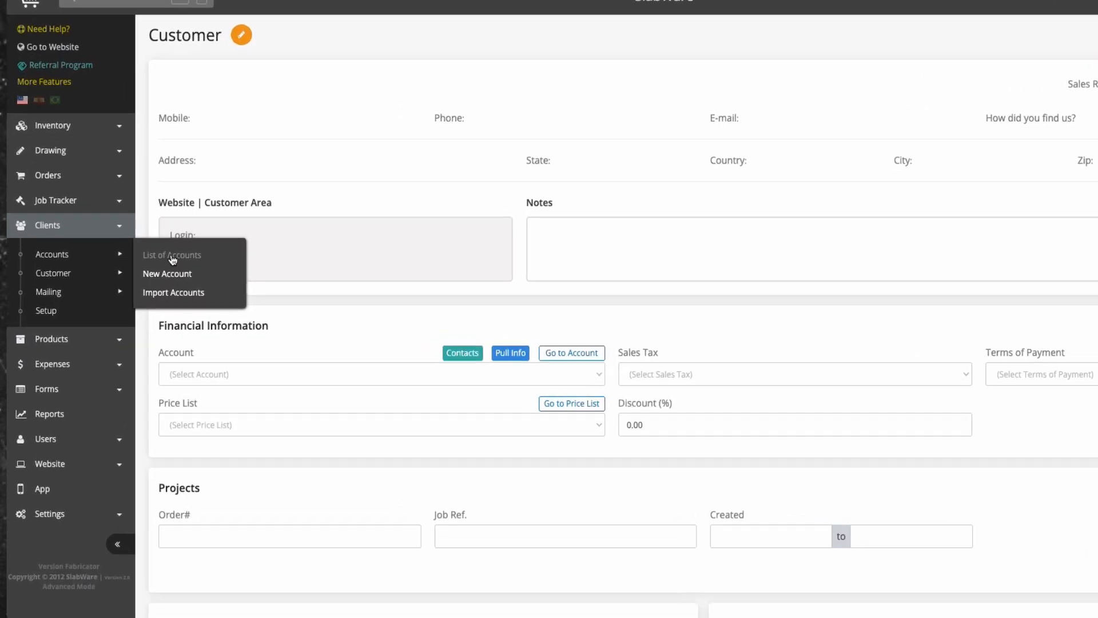
pyautogui.click(171, 274)
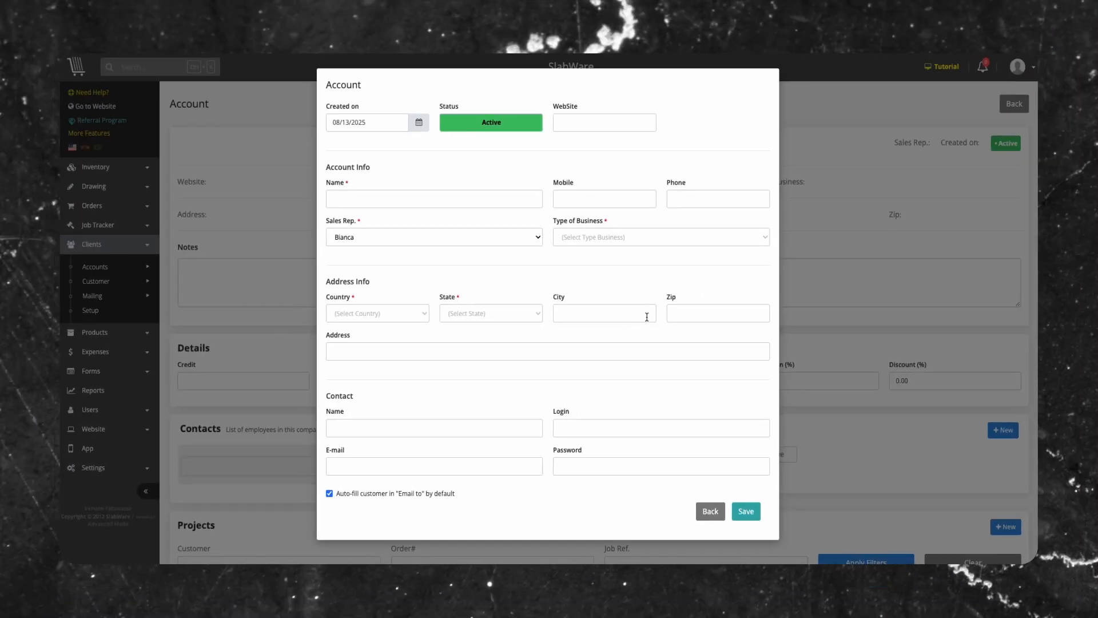
pyautogui.click(596, 232)
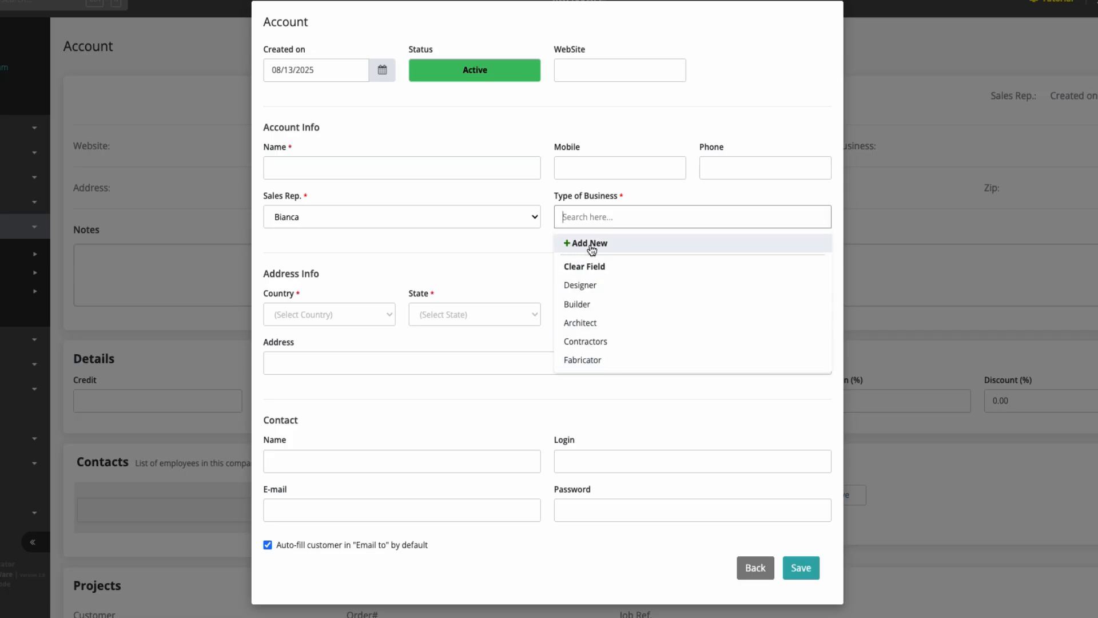
pyautogui.click(755, 567)
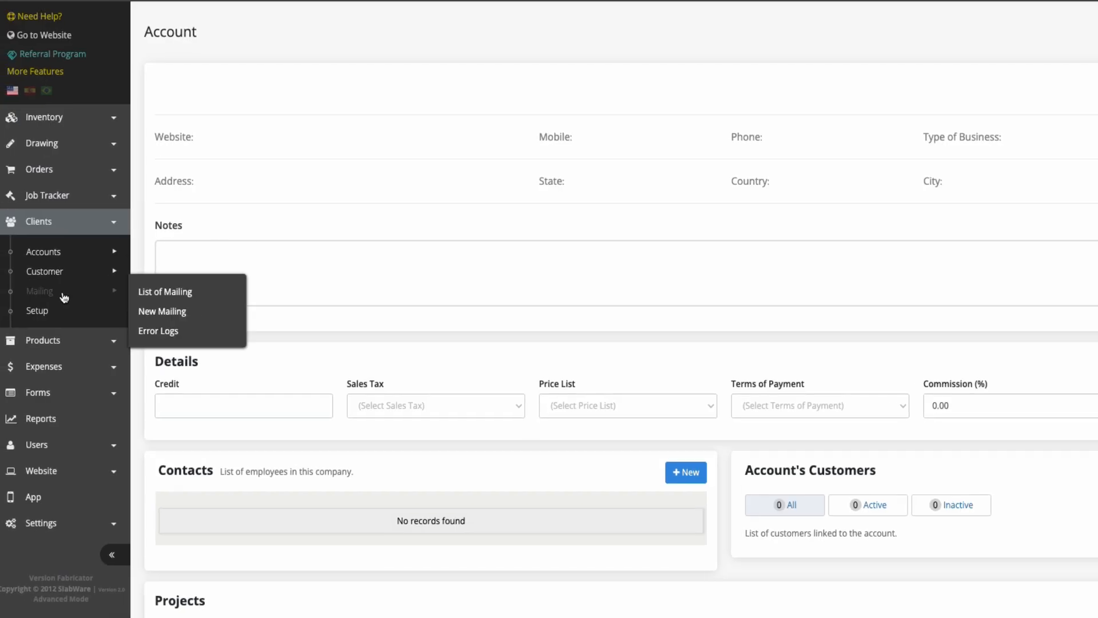
# - Review Group Mailing in Clients Setup, then start a new mailing described as "Promo Spring 25" and proceed to its contact selection
pyautogui.click(59, 311)
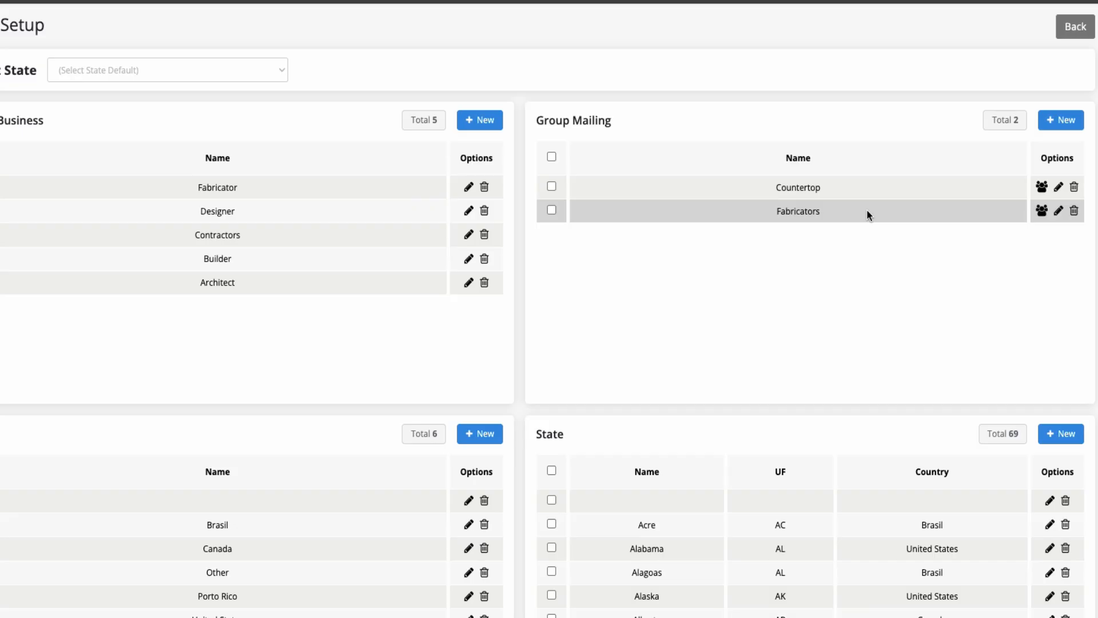
pyautogui.moveTo(52, 293)
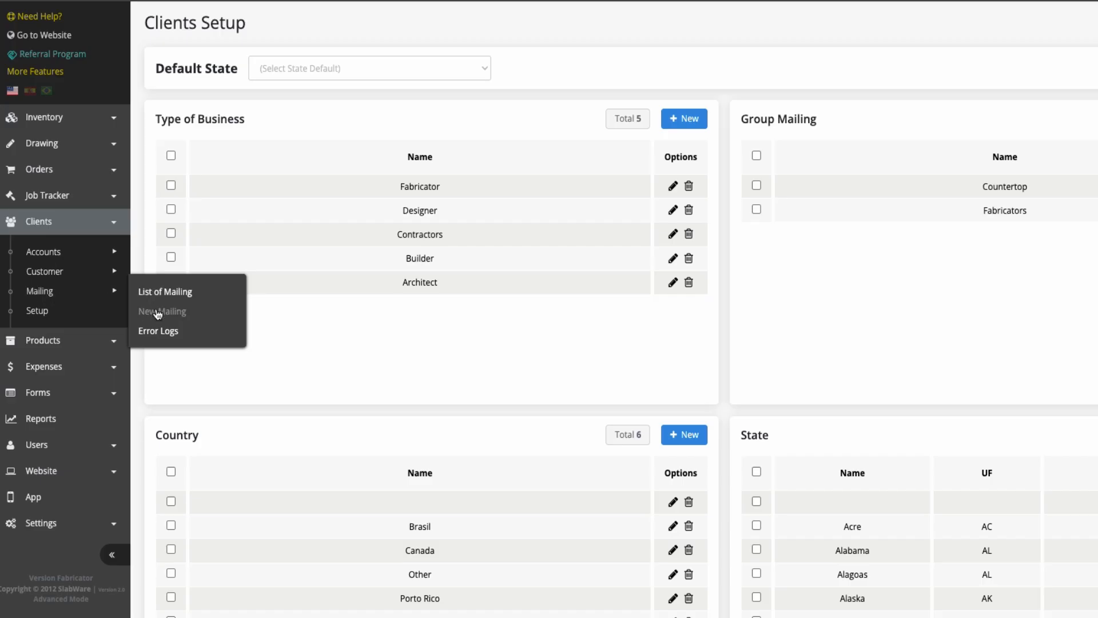
pyautogui.click(168, 312)
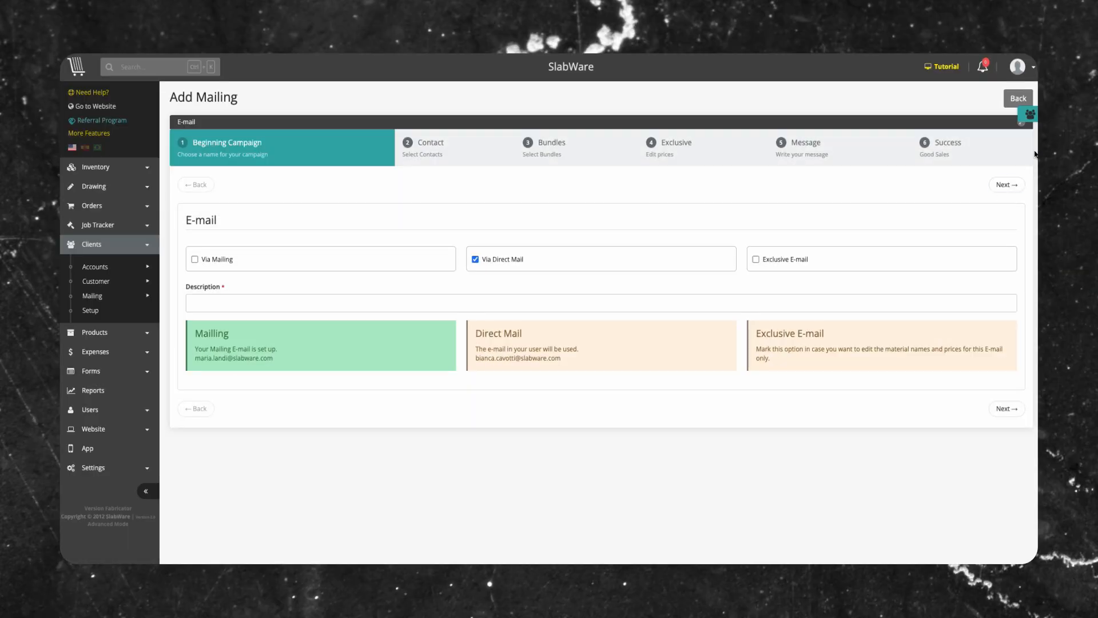
pyautogui.click(485, 300)
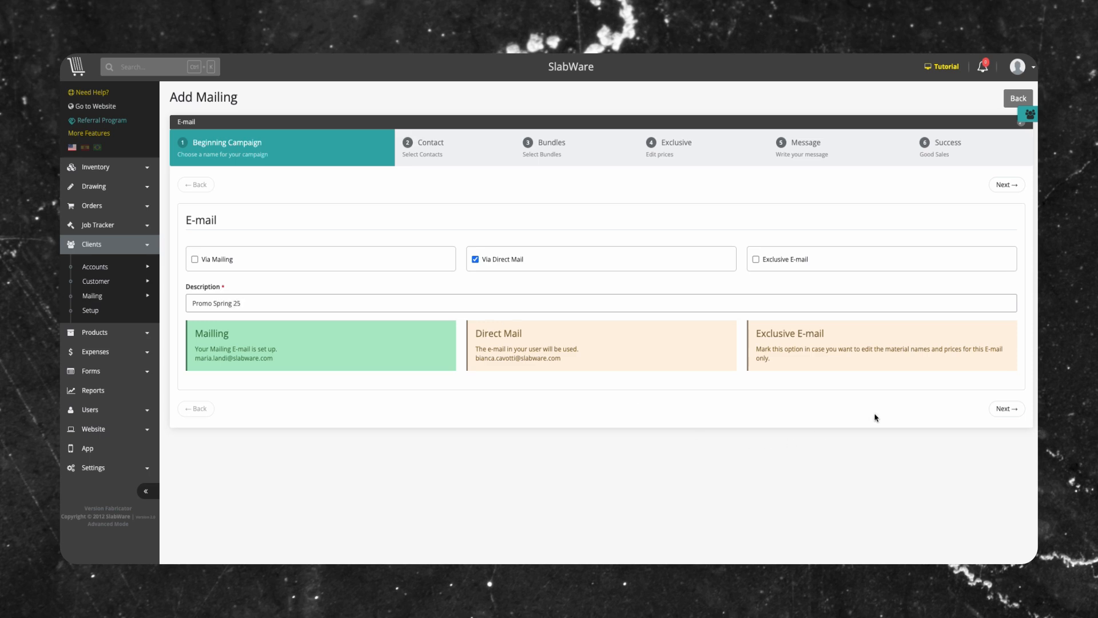
pyautogui.click(1006, 409)
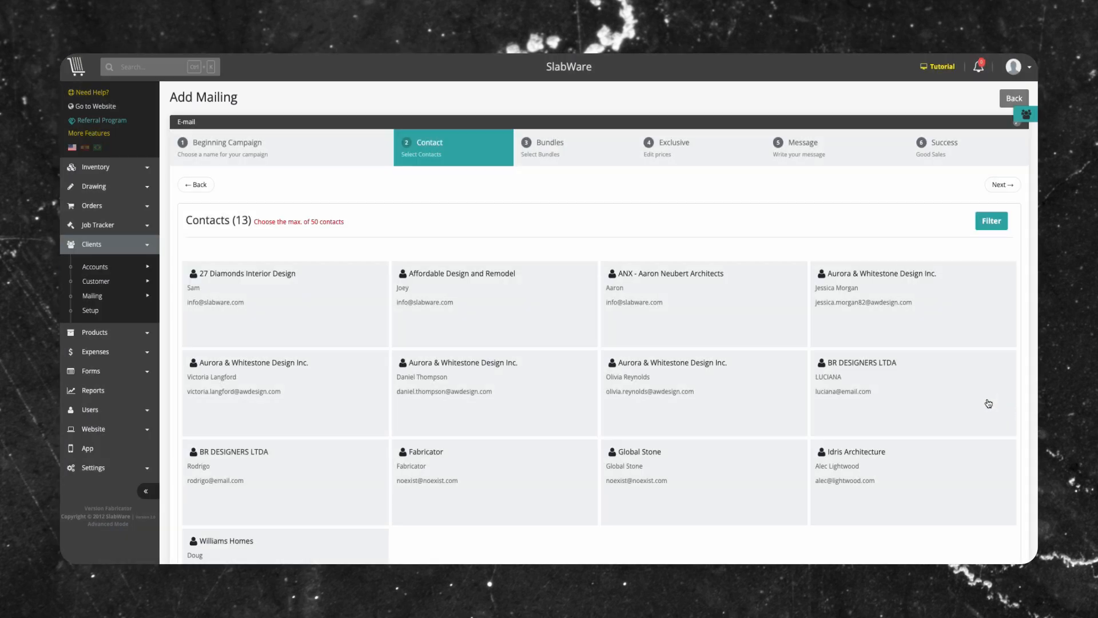
# - Select the four Aurora & Whitestone Design Inc. contacts as recipients of the mailing
pyautogui.click(884, 331)
pyautogui.click(441, 395)
pyautogui.click(320, 395)
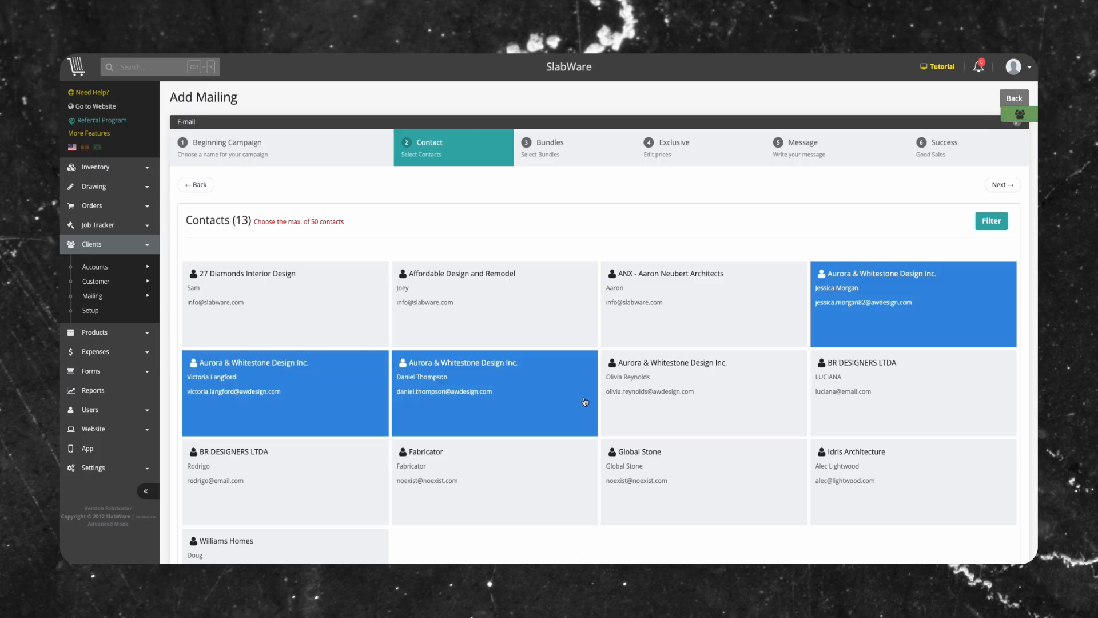
pyautogui.click(726, 404)
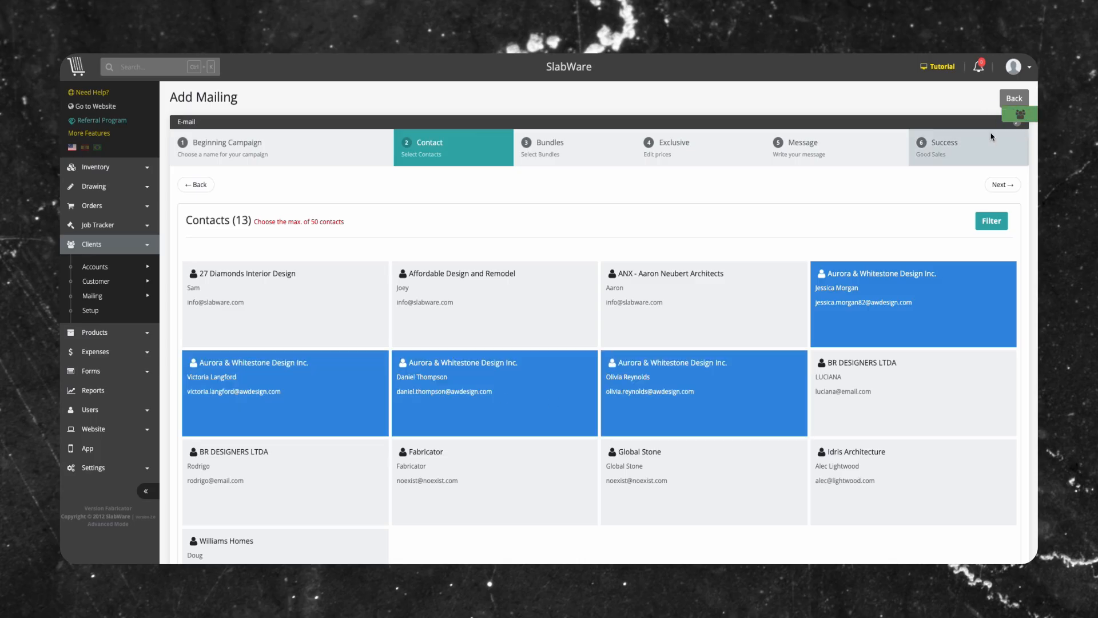
# - Create a contact group named "Designers" from the contacts added to the mailing
pyautogui.click(1022, 117)
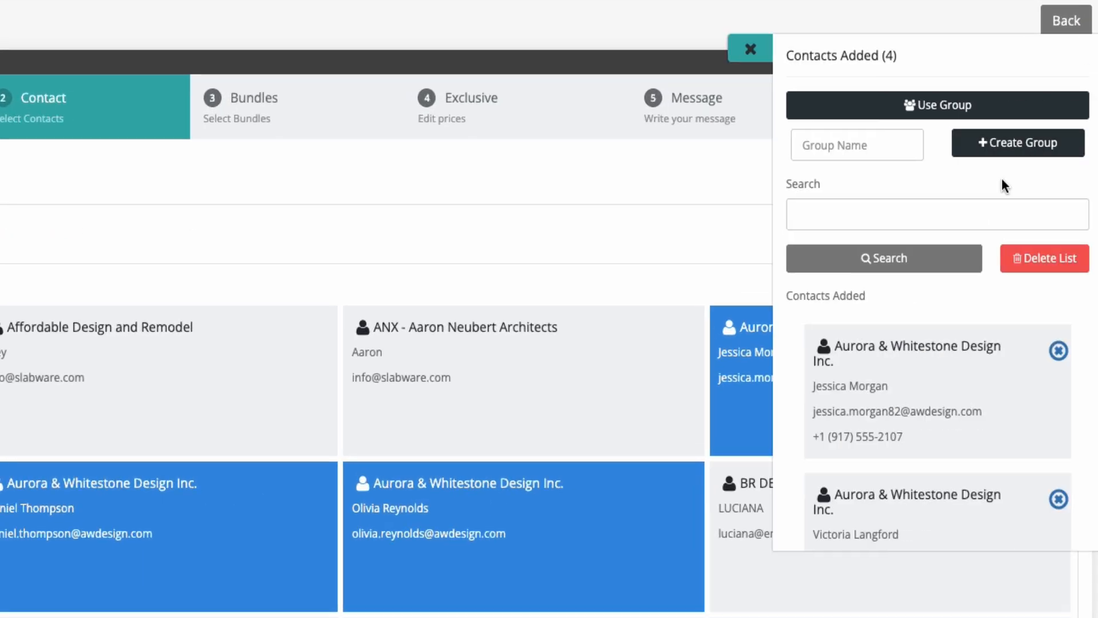
pyautogui.click(879, 155)
pyautogui.write('Designers')
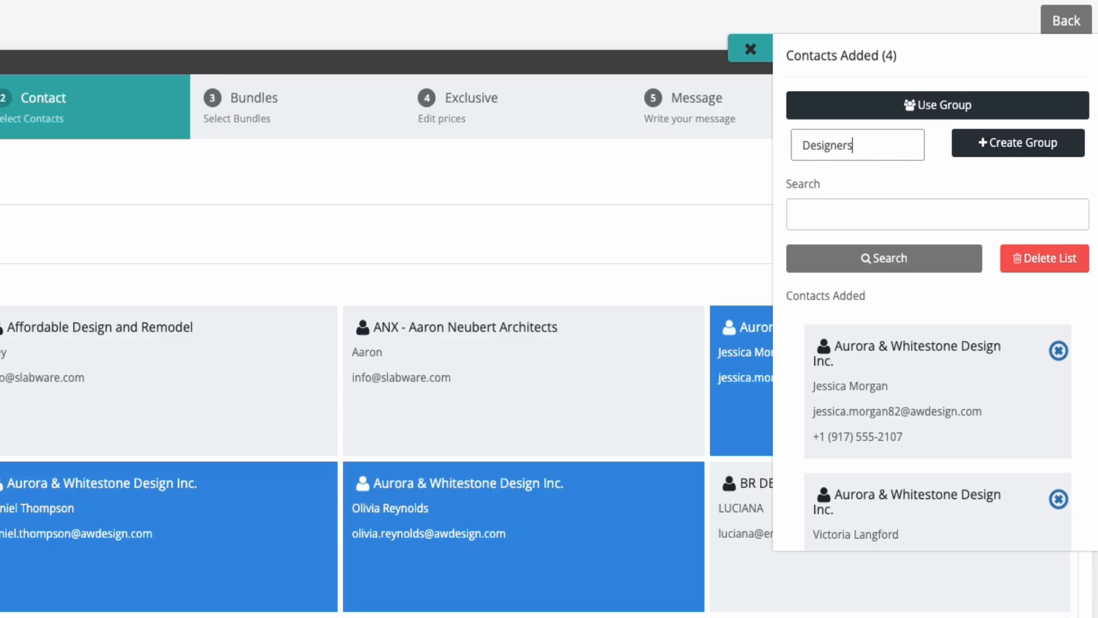
pyautogui.click(1002, 150)
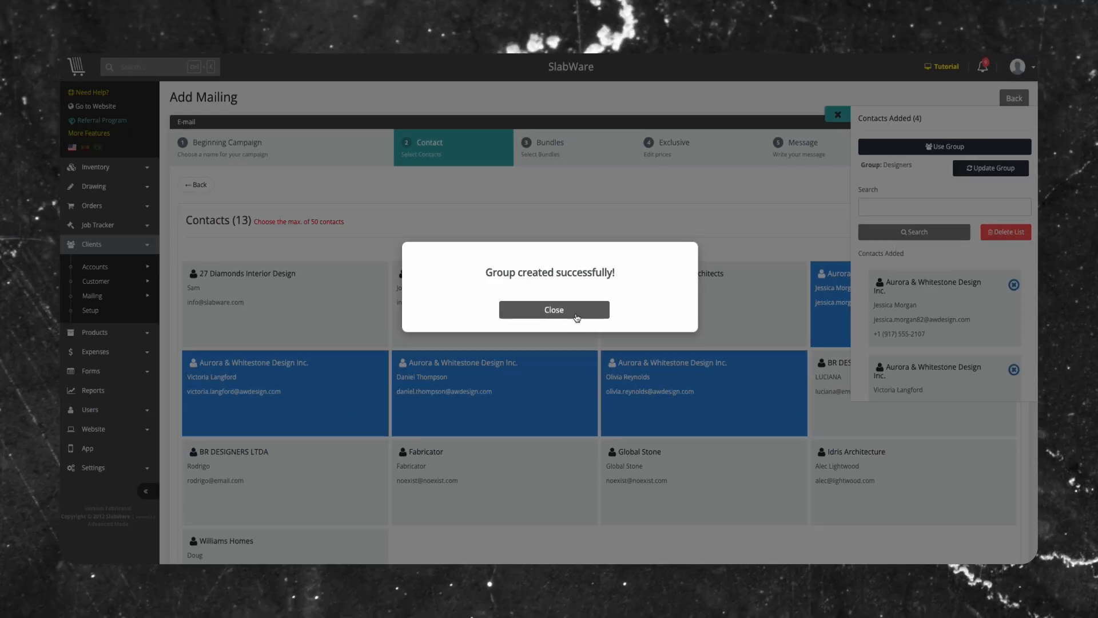
pyautogui.click(479, 341)
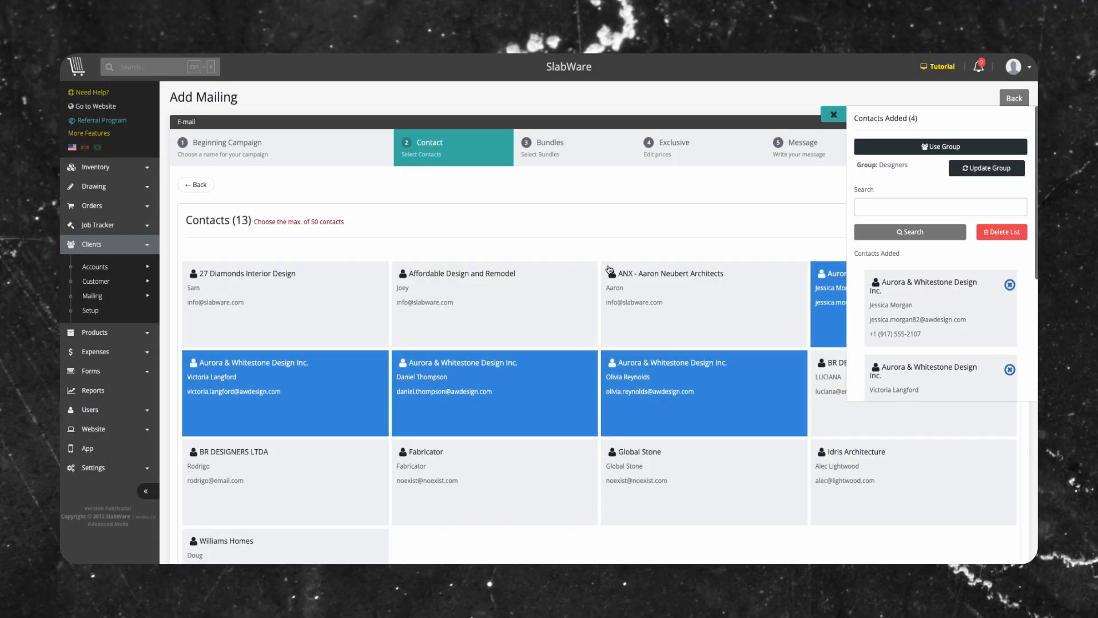
# - Add both BR DESIGNERS LTDA contacts to the selection and update the Designers group with them
pyautogui.click(830, 409)
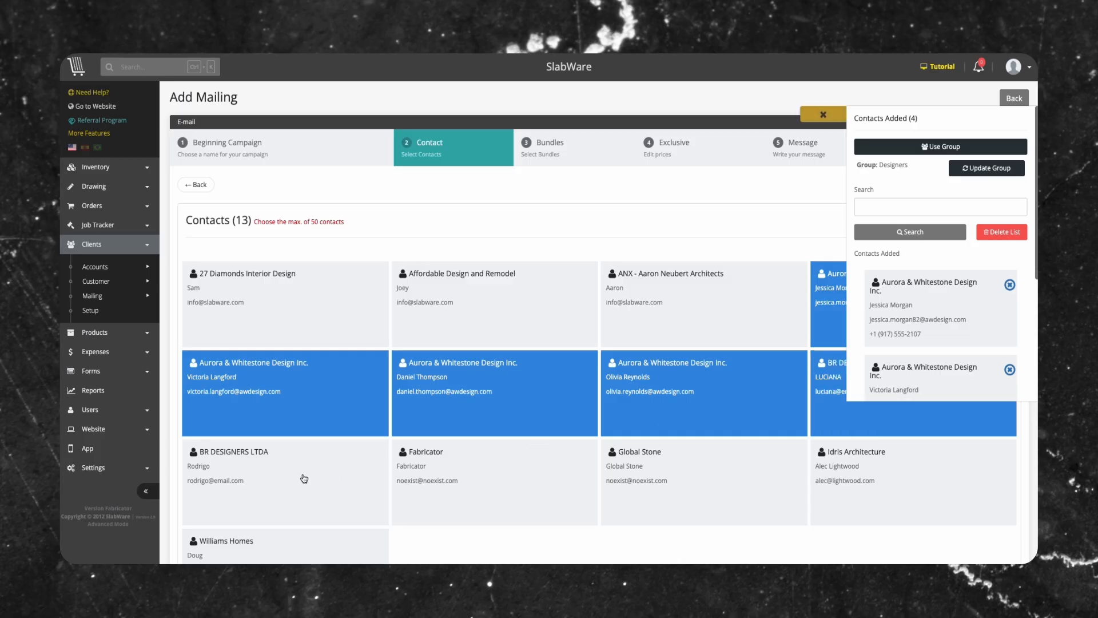
pyautogui.click(265, 481)
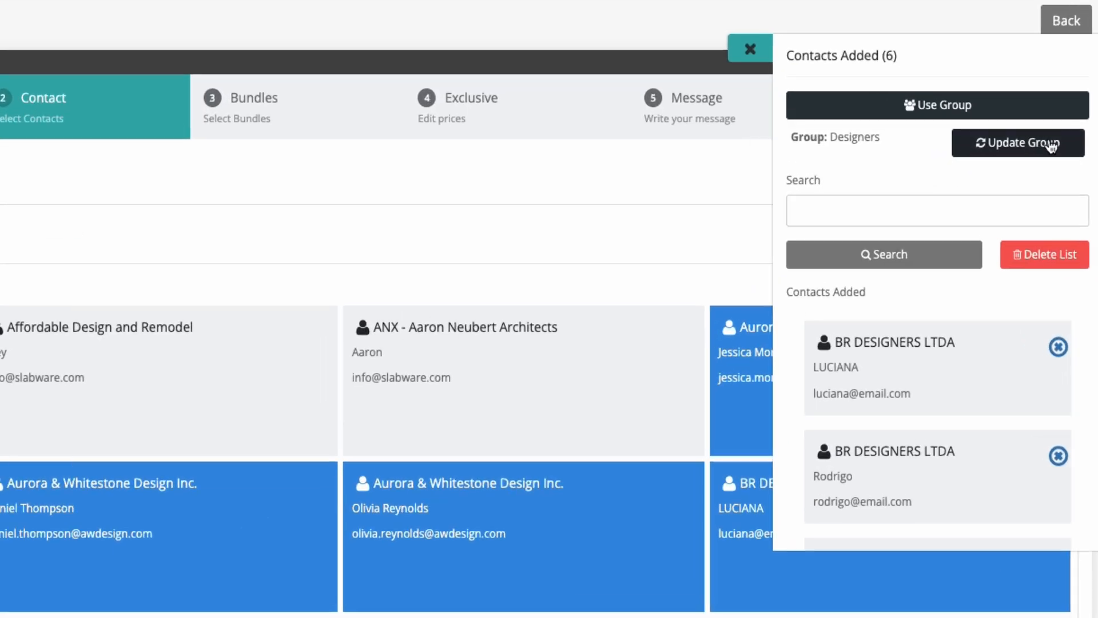
pyautogui.click(988, 168)
pyautogui.click(493, 342)
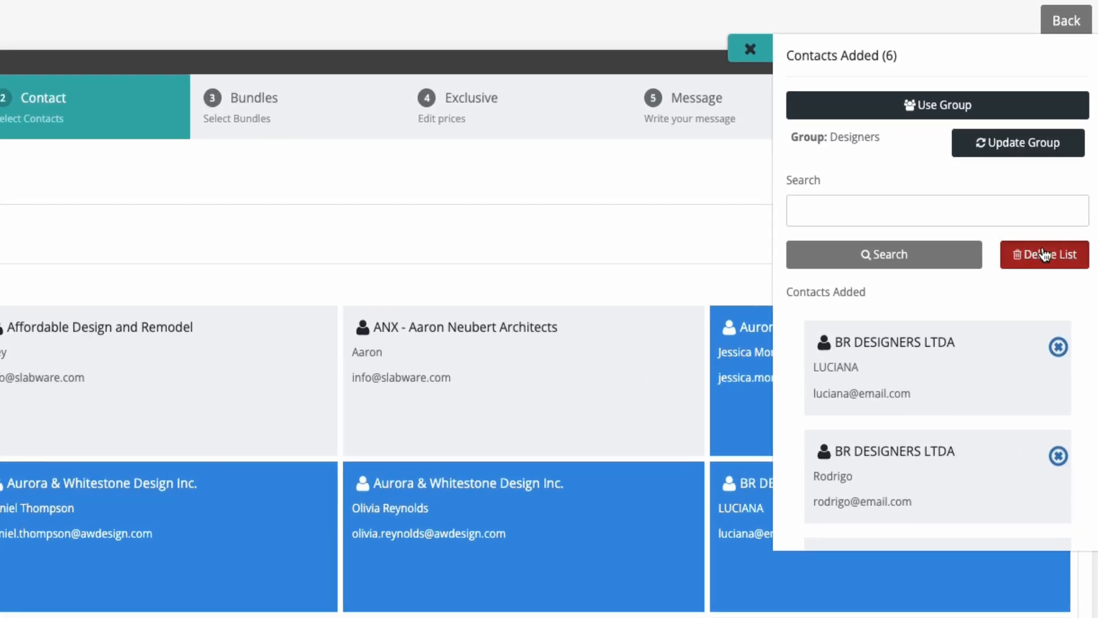
# - Remove all contacts added to the mailing and load the Fabricators group in their place
pyautogui.click(1045, 254)
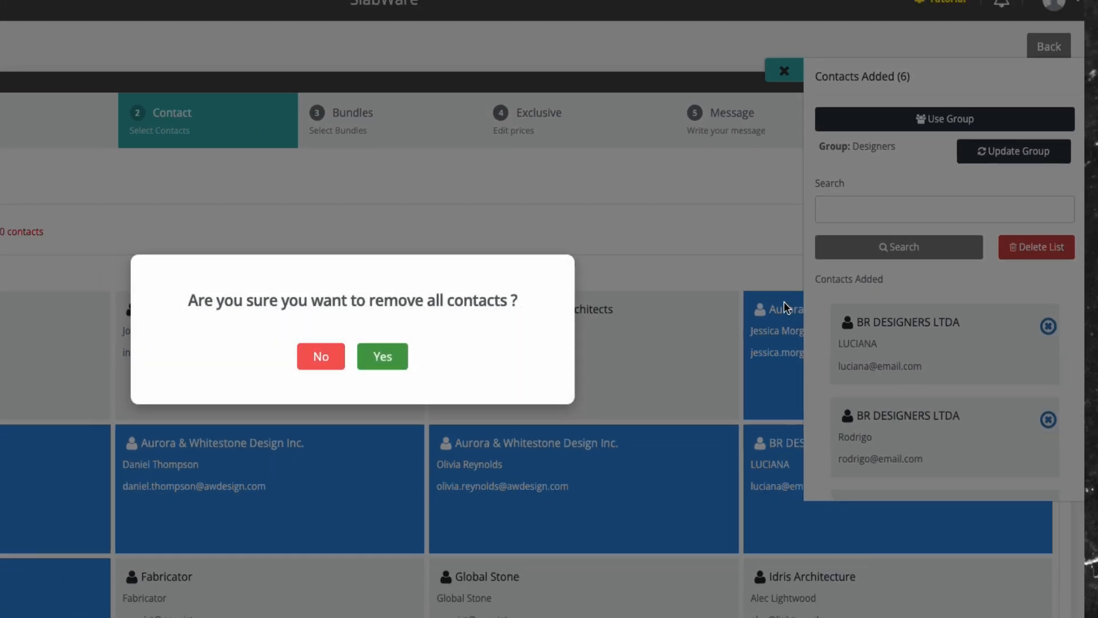
pyautogui.click(213, 400)
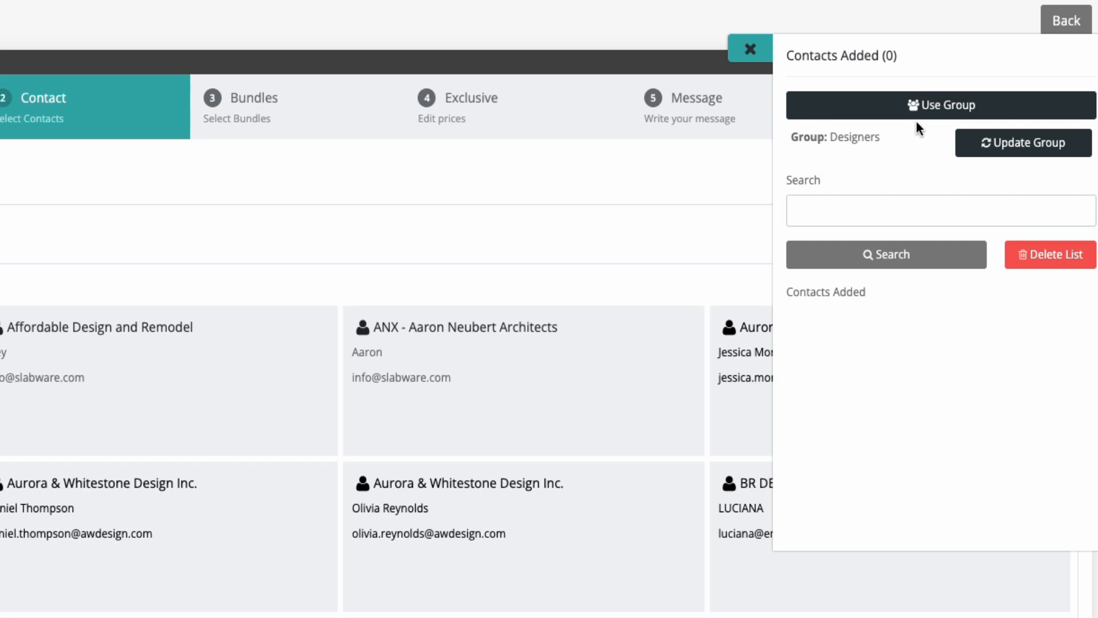
pyautogui.click(942, 147)
pyautogui.click(335, 101)
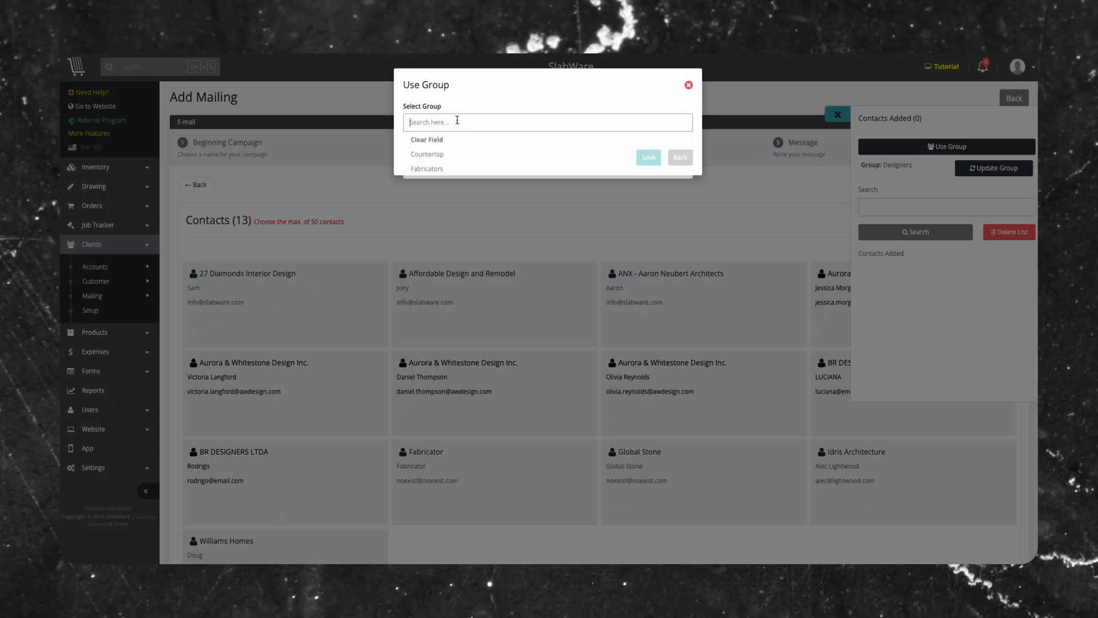
pyautogui.click(330, 162)
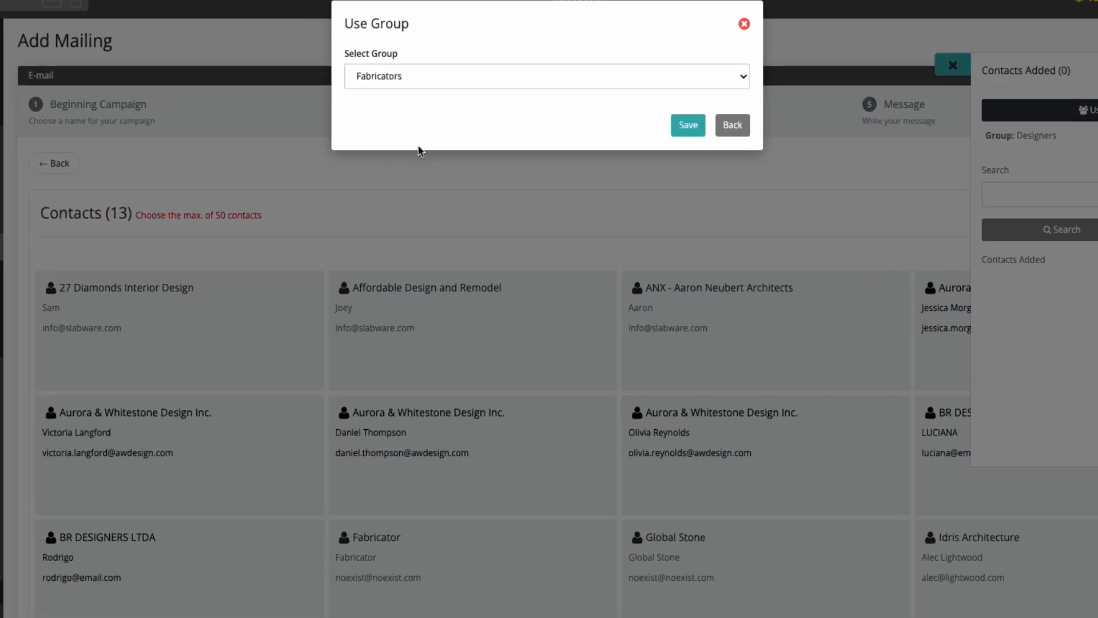
pyautogui.click(686, 126)
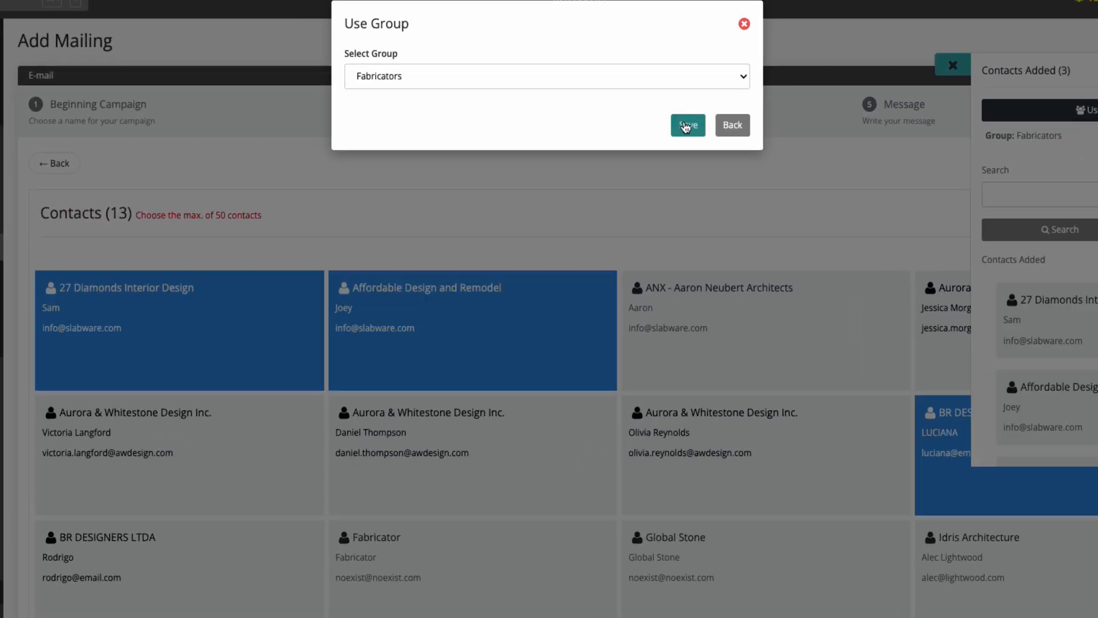
pyautogui.click(733, 125)
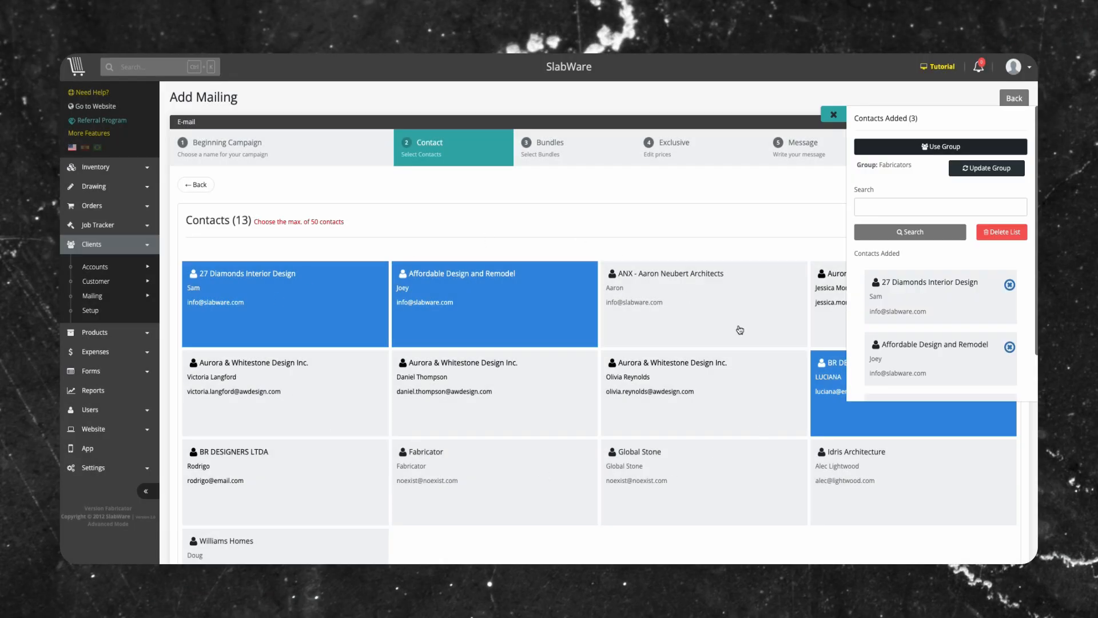
# - Review the contacts added from the Fabricators group, then return to Clients Setup and look over the Group Mailing and State lists
pyautogui.scroll(-3, 952, 310)
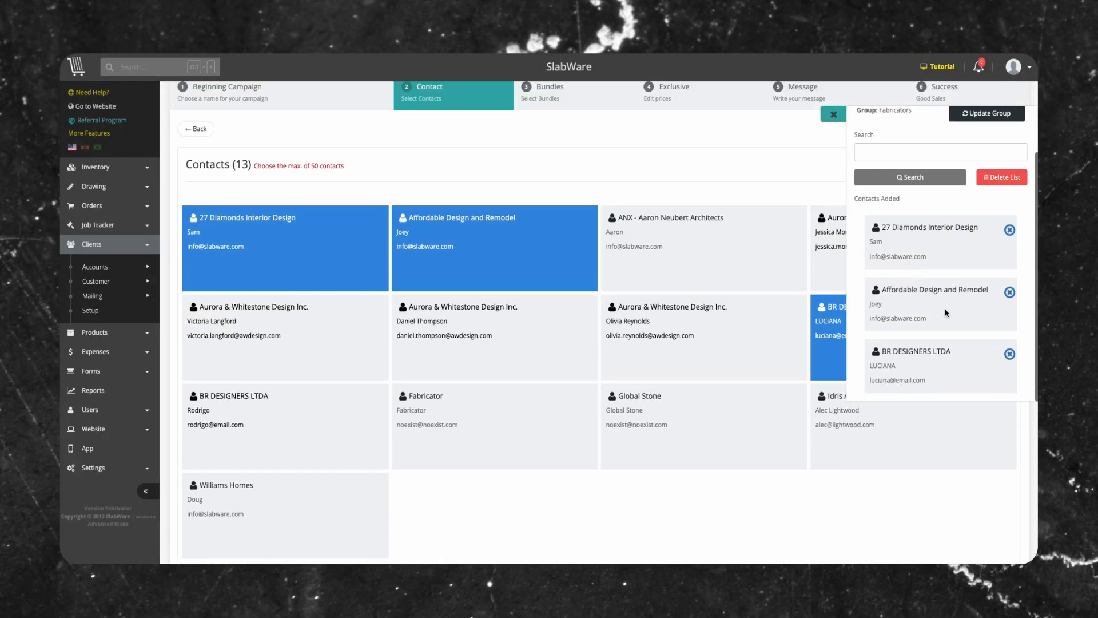
pyautogui.scroll(2, 689, 302)
pyautogui.scroll(3, 938, 275)
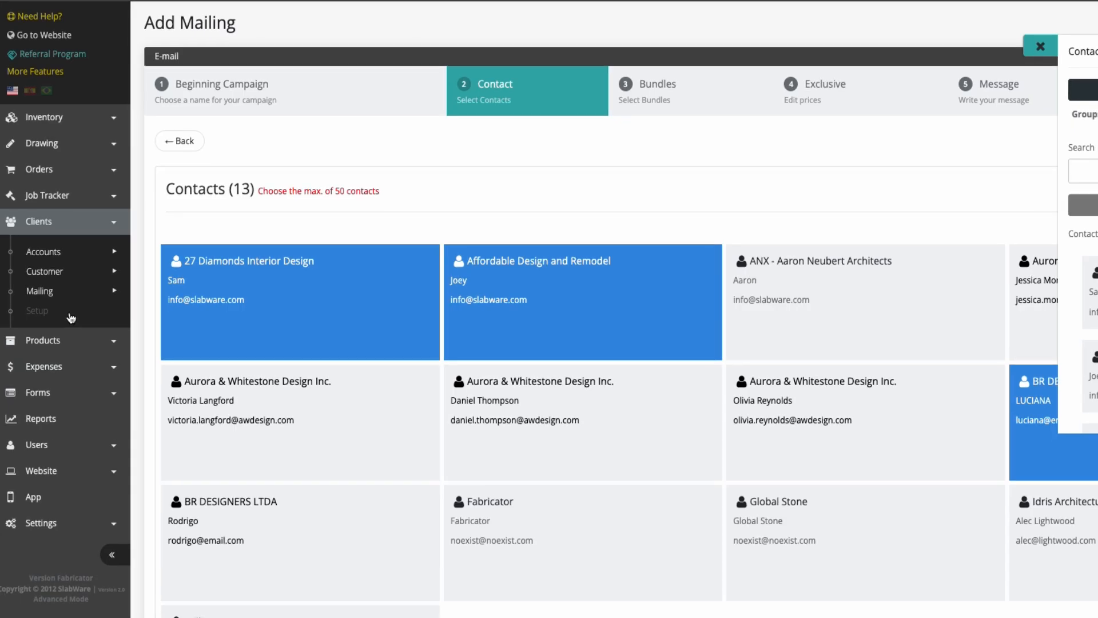
pyautogui.click(69, 318)
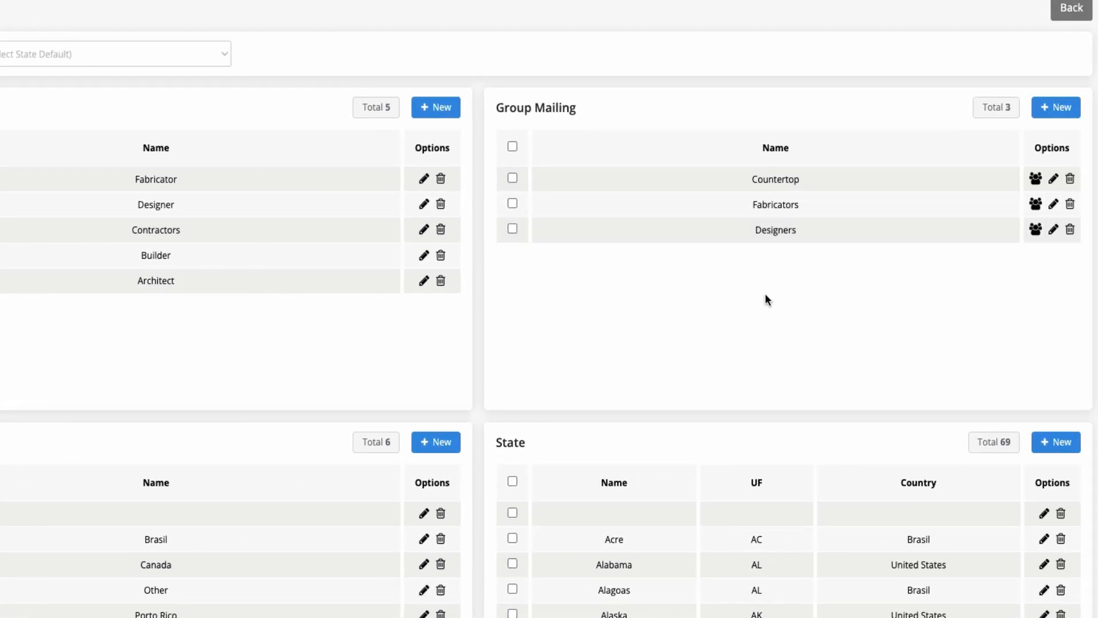
pyautogui.scroll(-5, 766, 294)
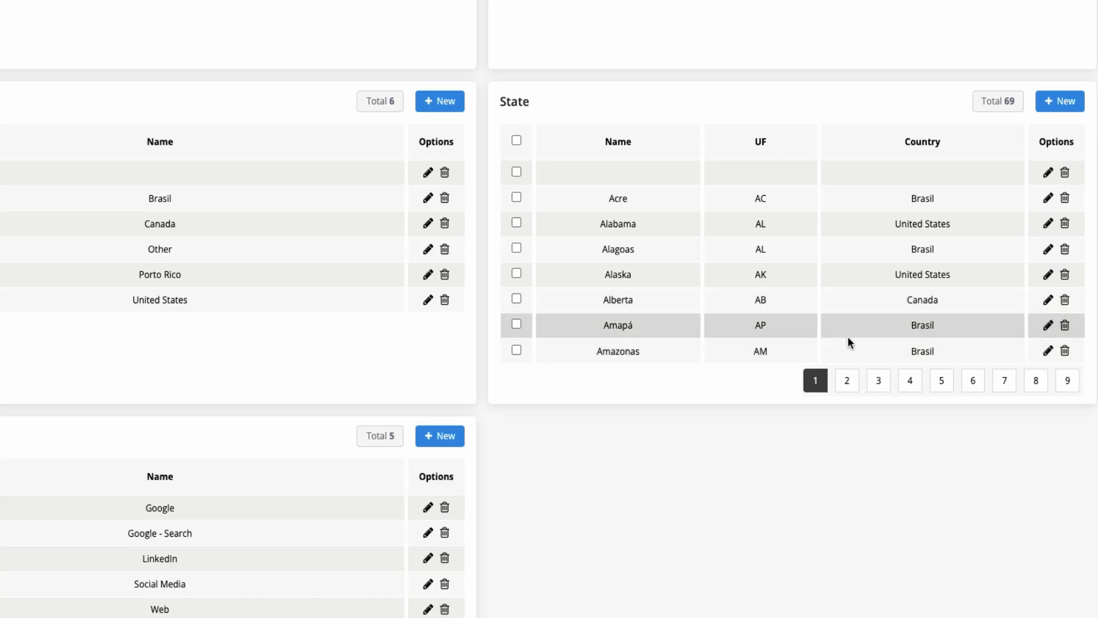
# - Start a new state entry with United States as its country
pyautogui.click(1060, 101)
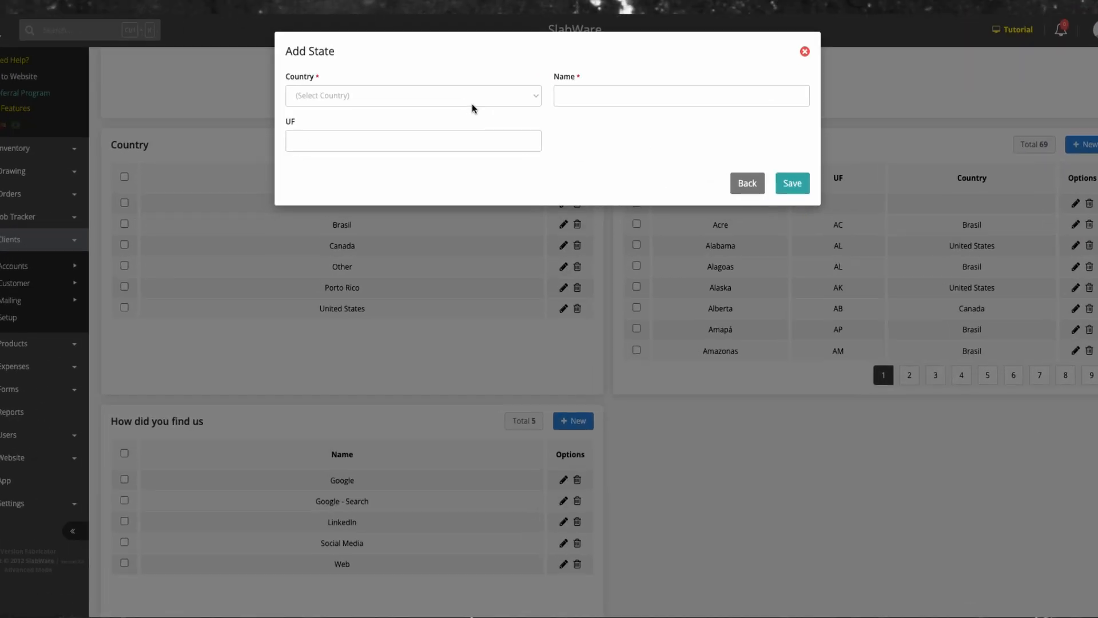
pyautogui.click(415, 87)
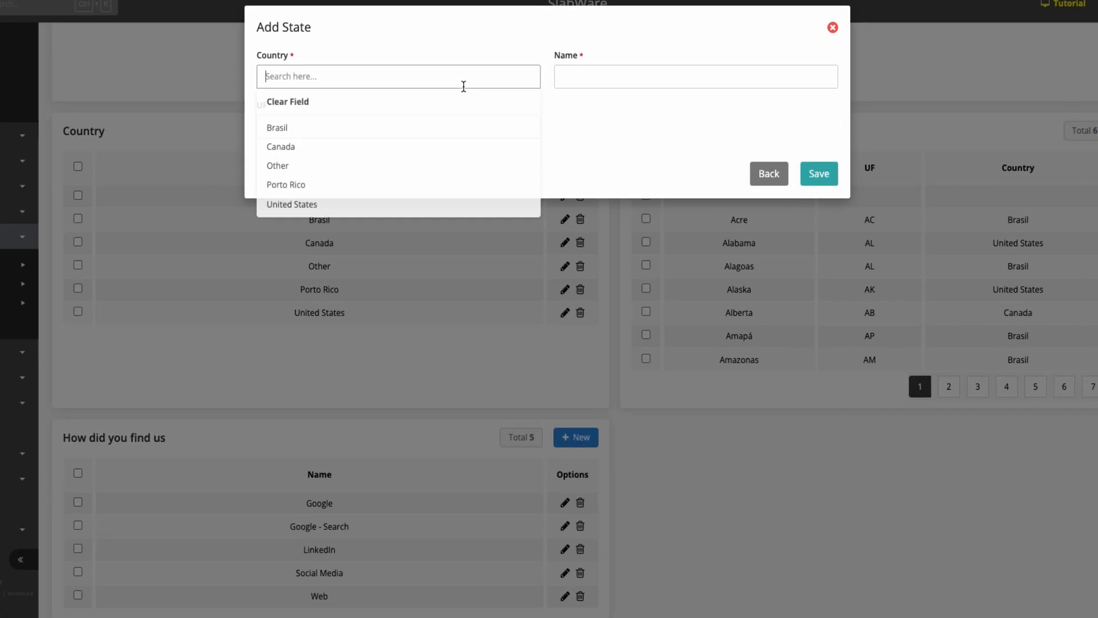
pyautogui.click(434, 206)
pyautogui.click(639, 82)
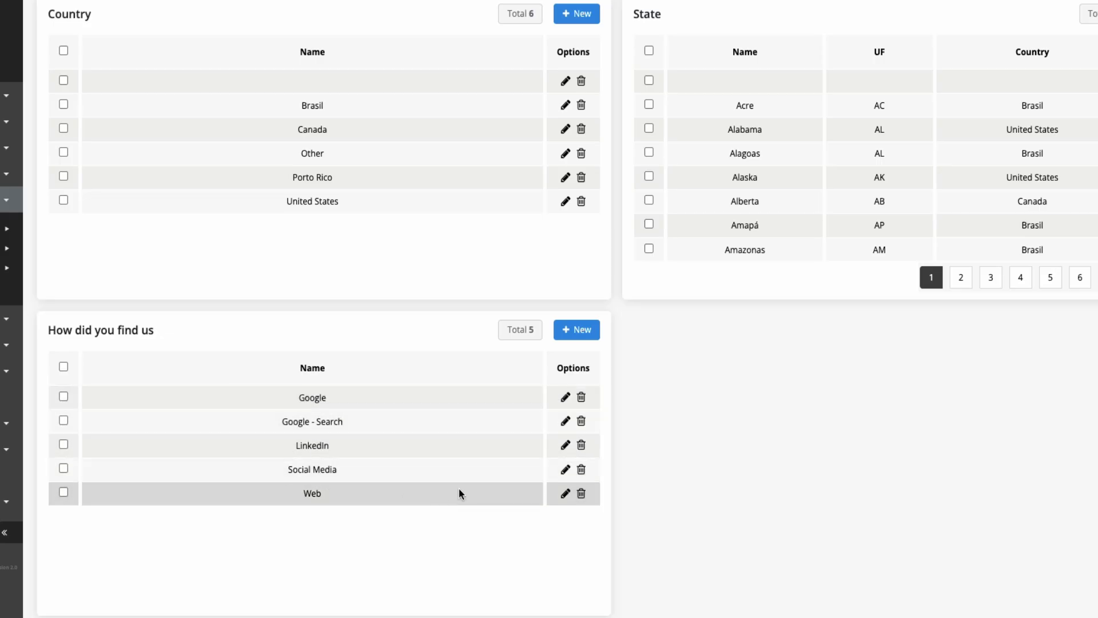
# - Preview the new-entry forms in Clients Setup, including those for How did you find us and Type of Business, without adding anything
pyautogui.click(576, 330)
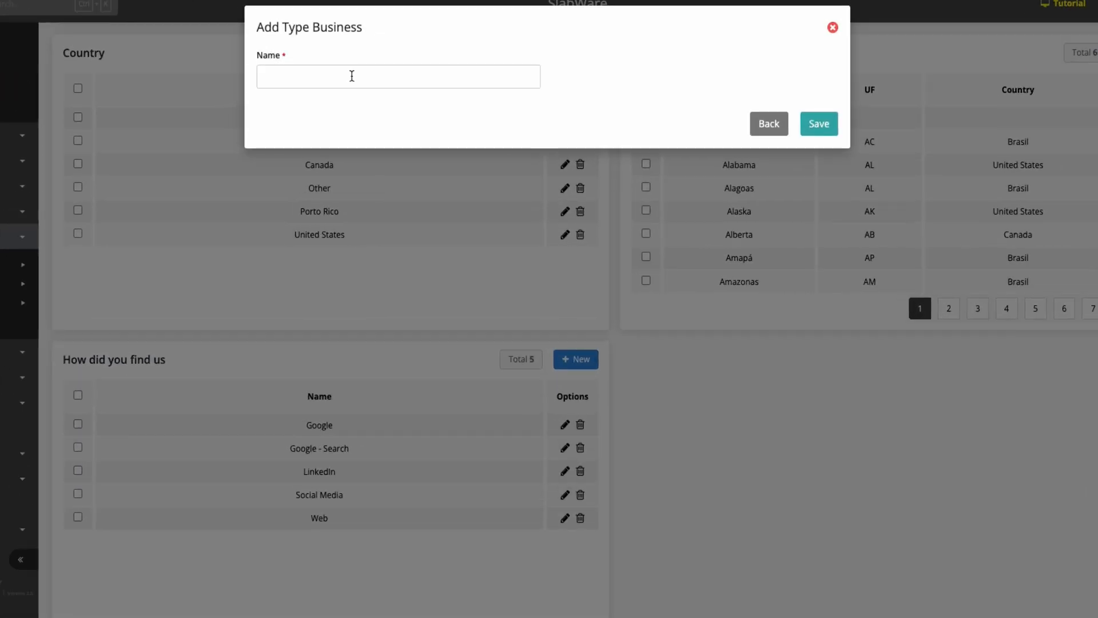
pyautogui.click(769, 123)
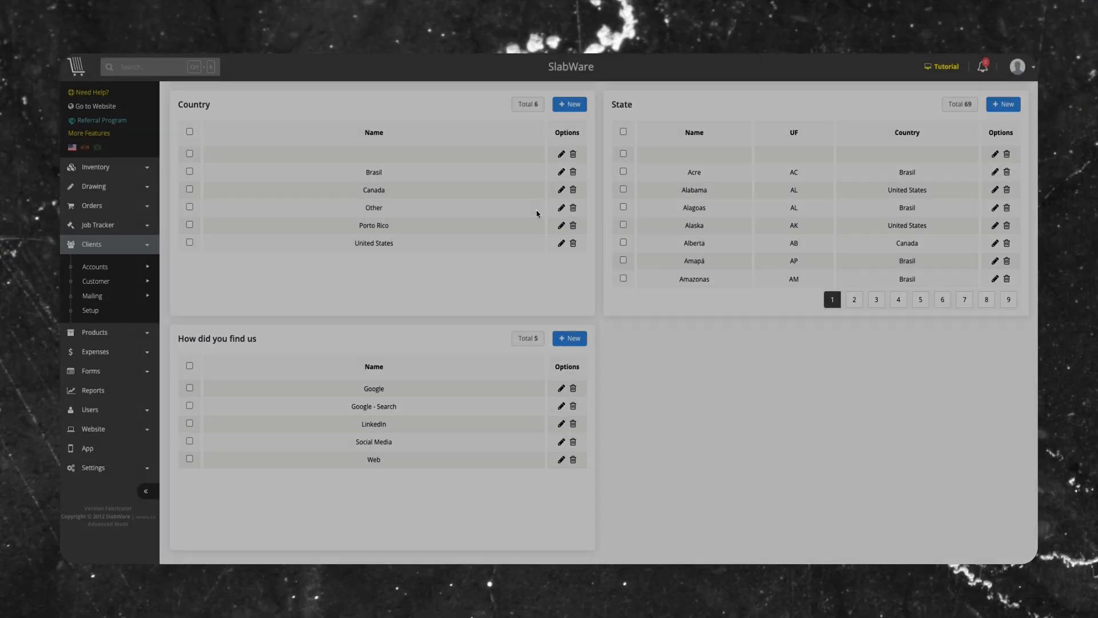
pyautogui.scroll(2, 556, 212)
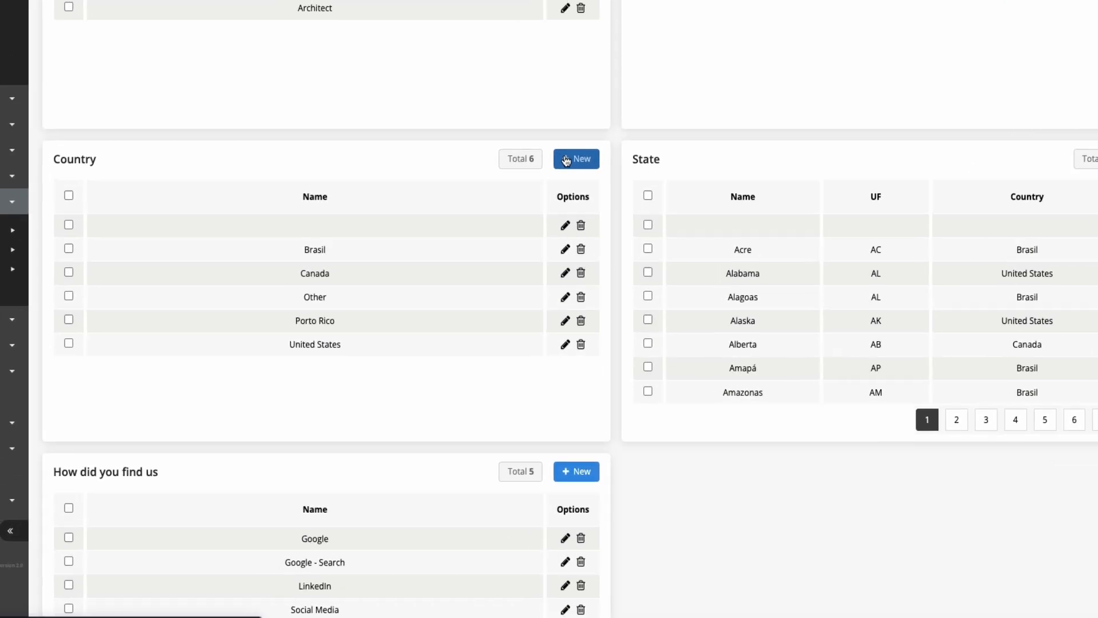
pyautogui.click(557, 213)
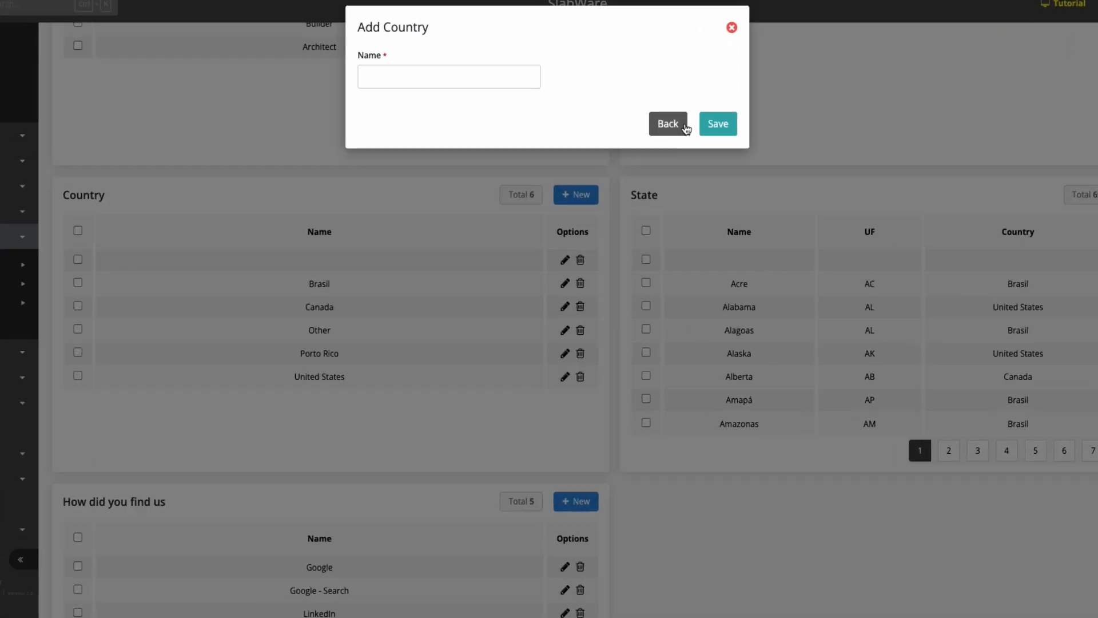
pyautogui.click(646, 159)
pyautogui.scroll(3, 939, 190)
pyautogui.click(1058, 120)
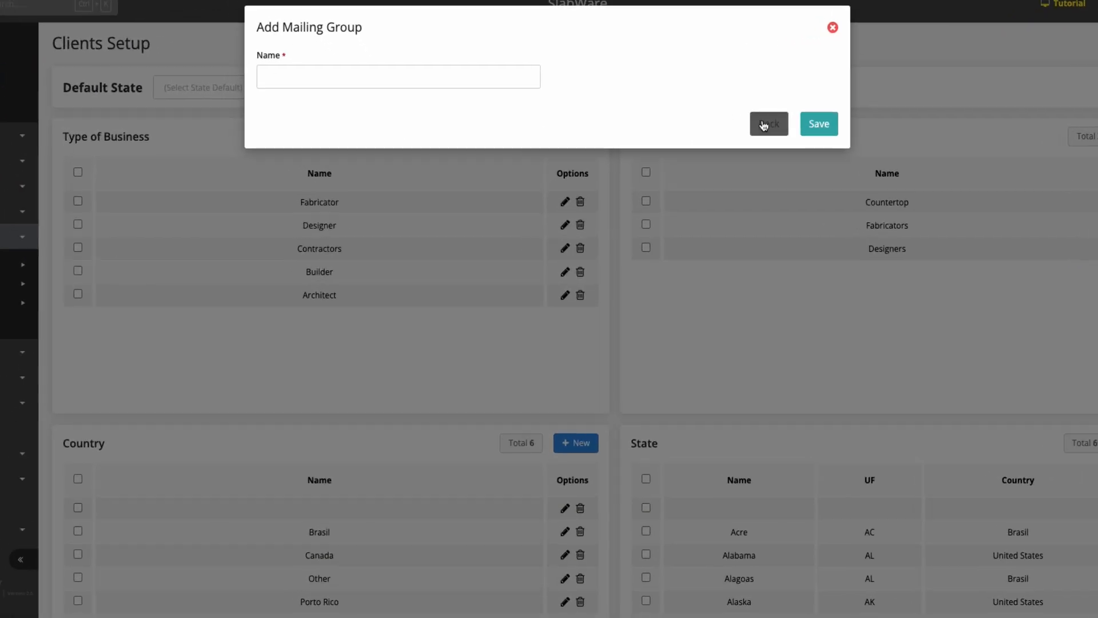
pyautogui.click(718, 158)
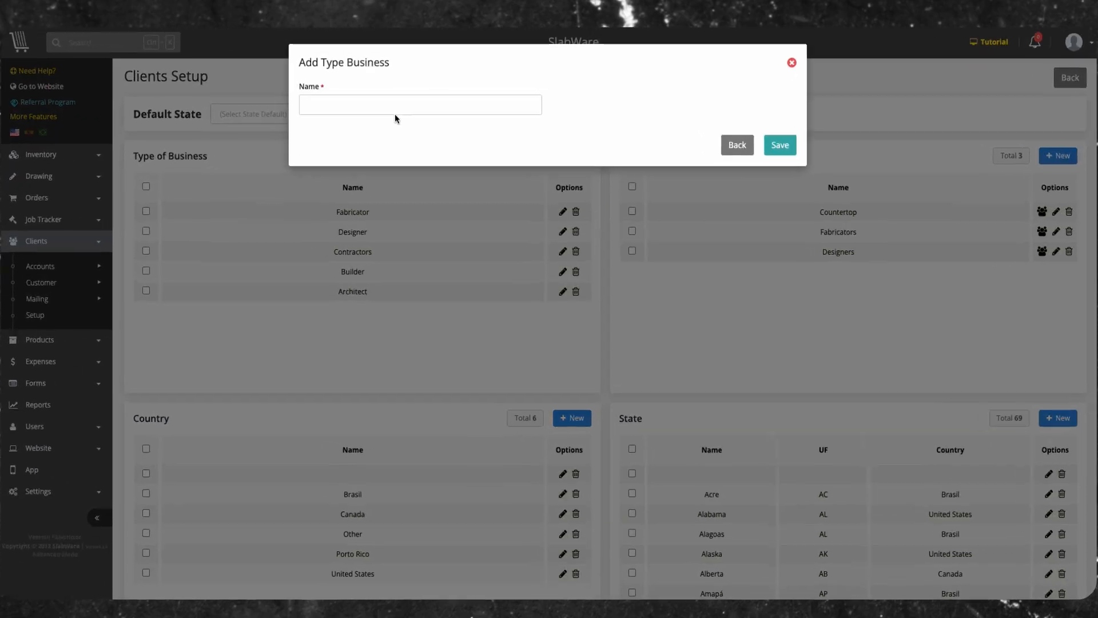
pyautogui.click(833, 28)
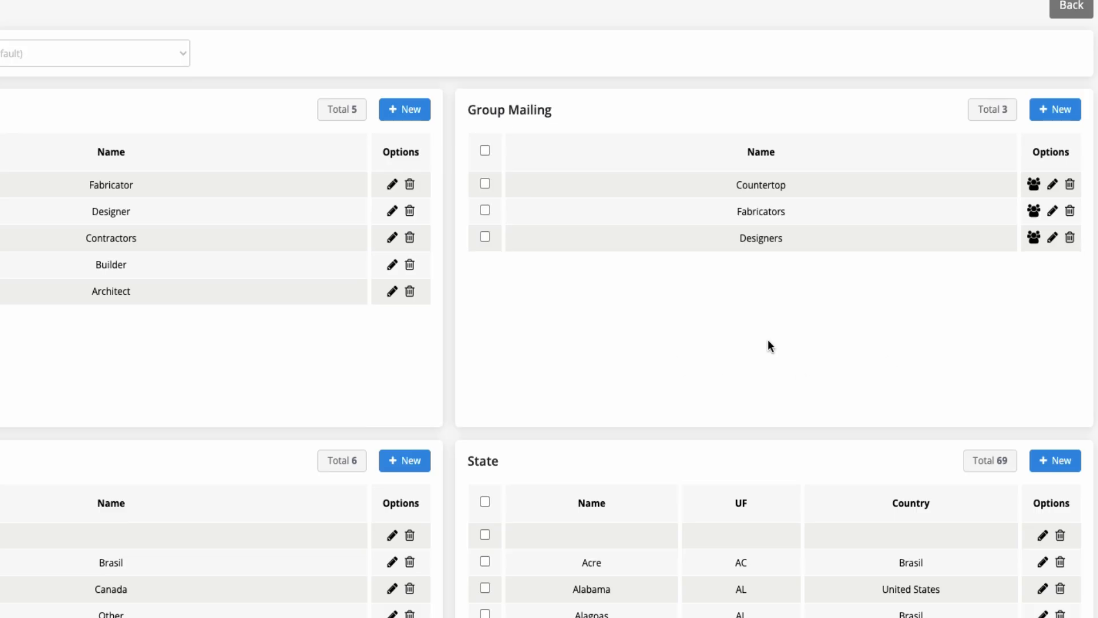
# - Open the Designers mailing group for editing, leave it without saving, and delete the group
pyautogui.click(1057, 243)
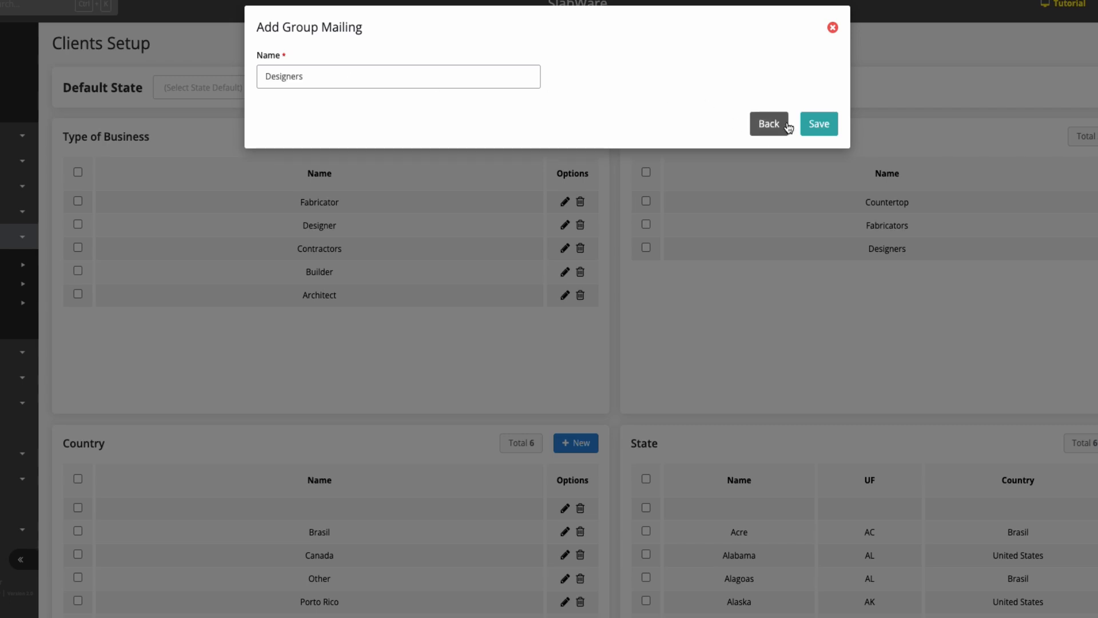
pyautogui.click(768, 124)
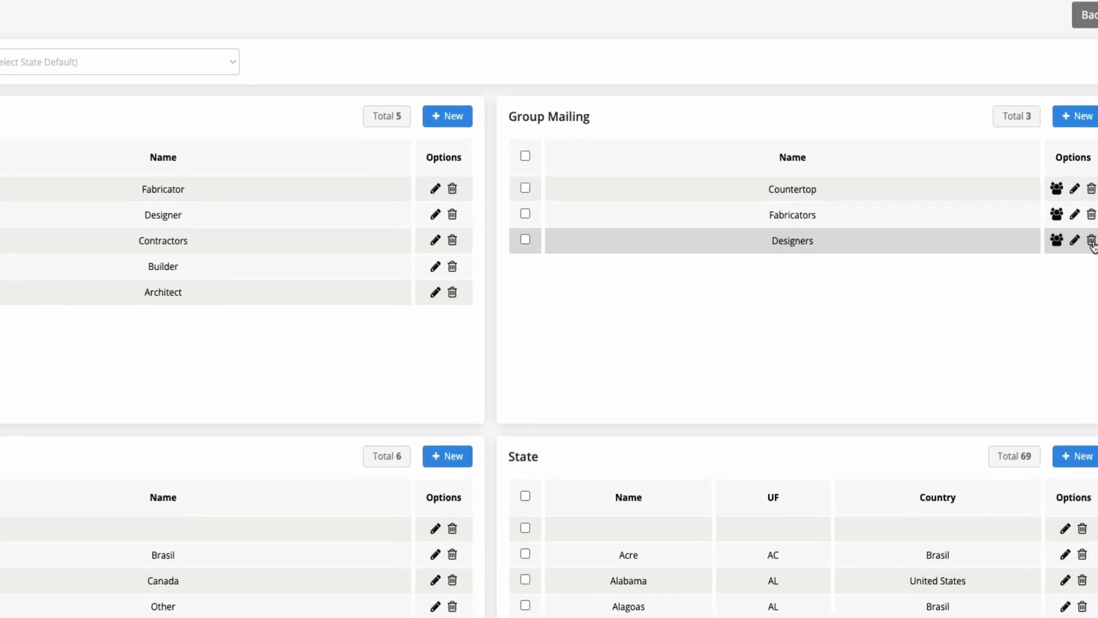
pyautogui.click(1069, 239)
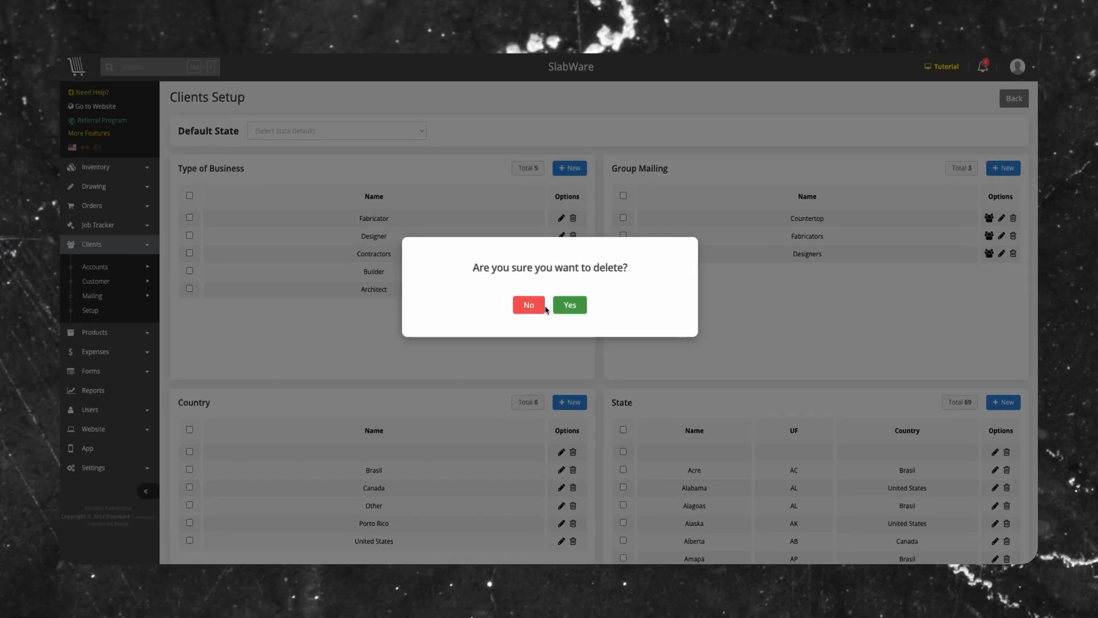
pyautogui.click(572, 305)
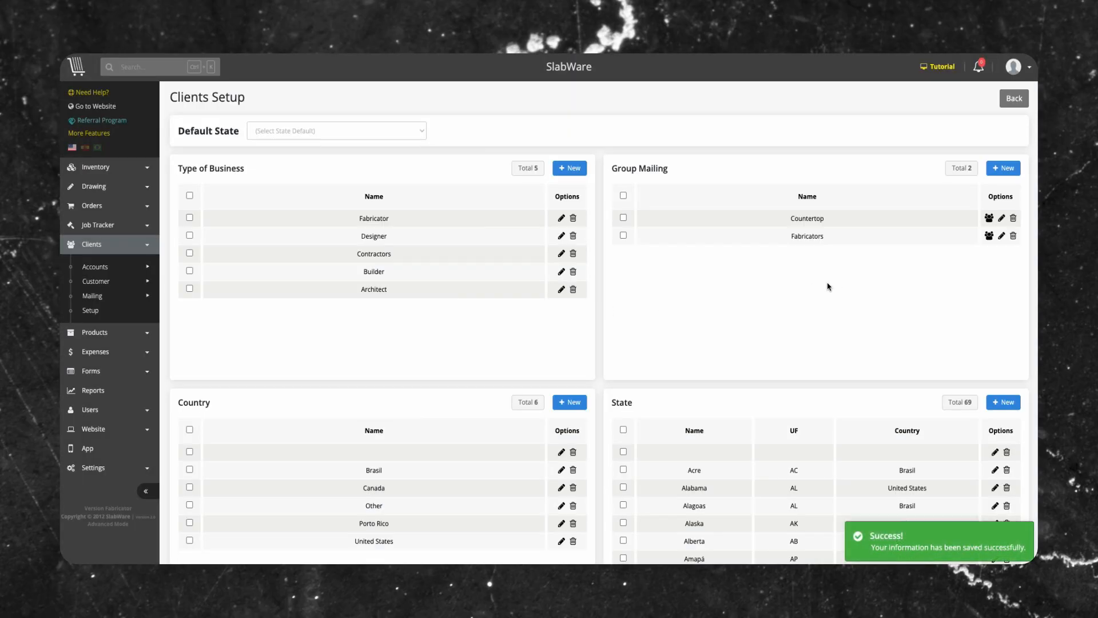
pyautogui.scroll(-5, 887, 227)
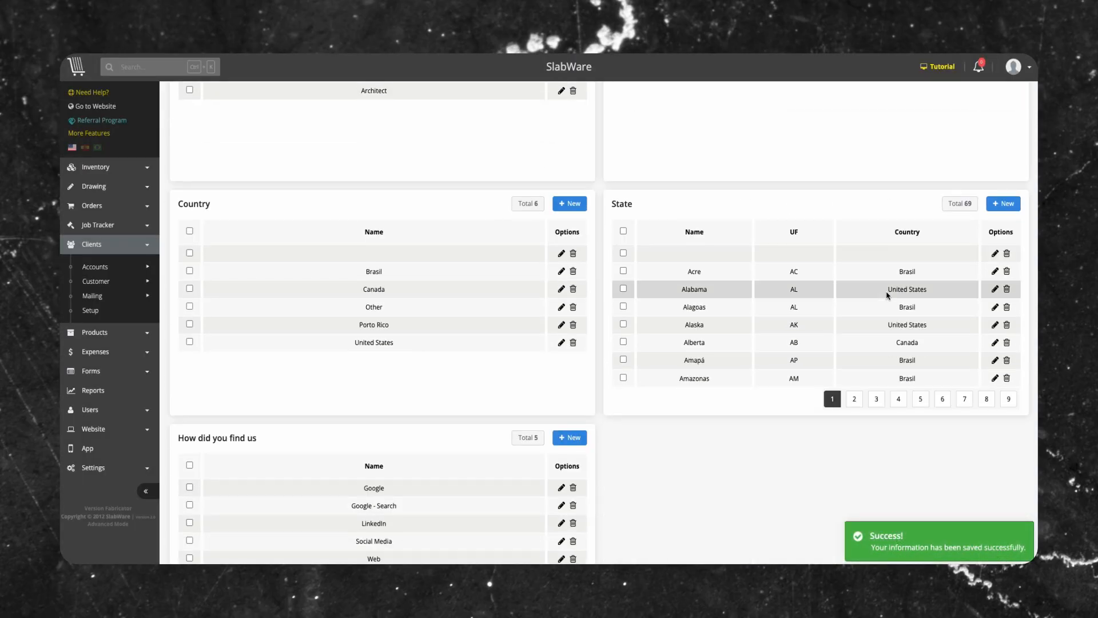
pyautogui.scroll(5, 881, 292)
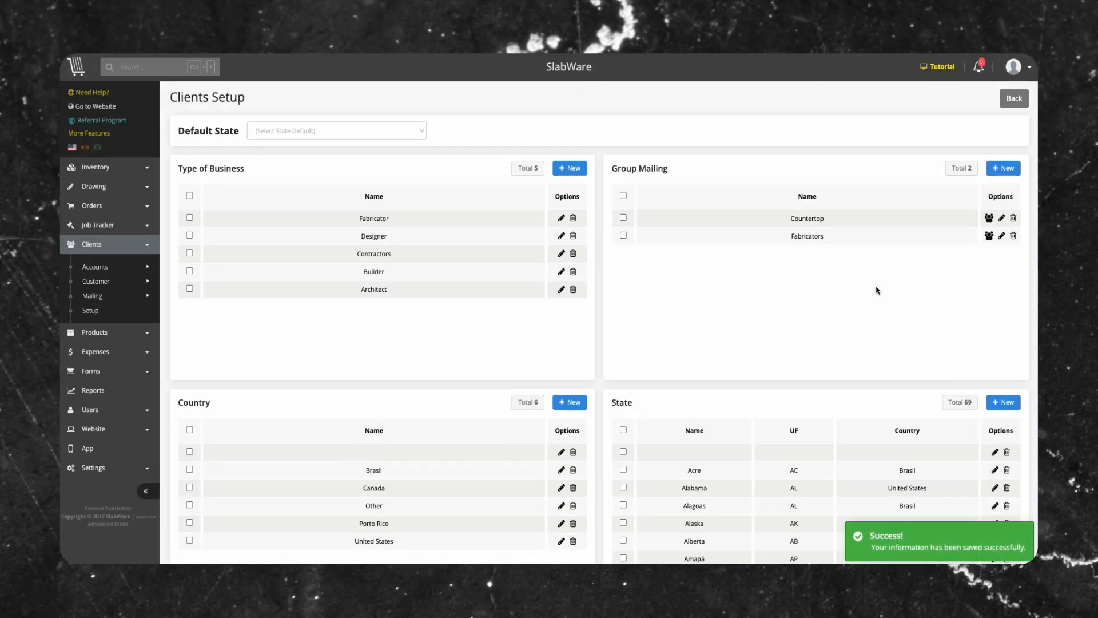
# - Try a new customer form with Social Media as the source, country United States and state California, and leave it without saving
pyautogui.moveTo(105, 282)
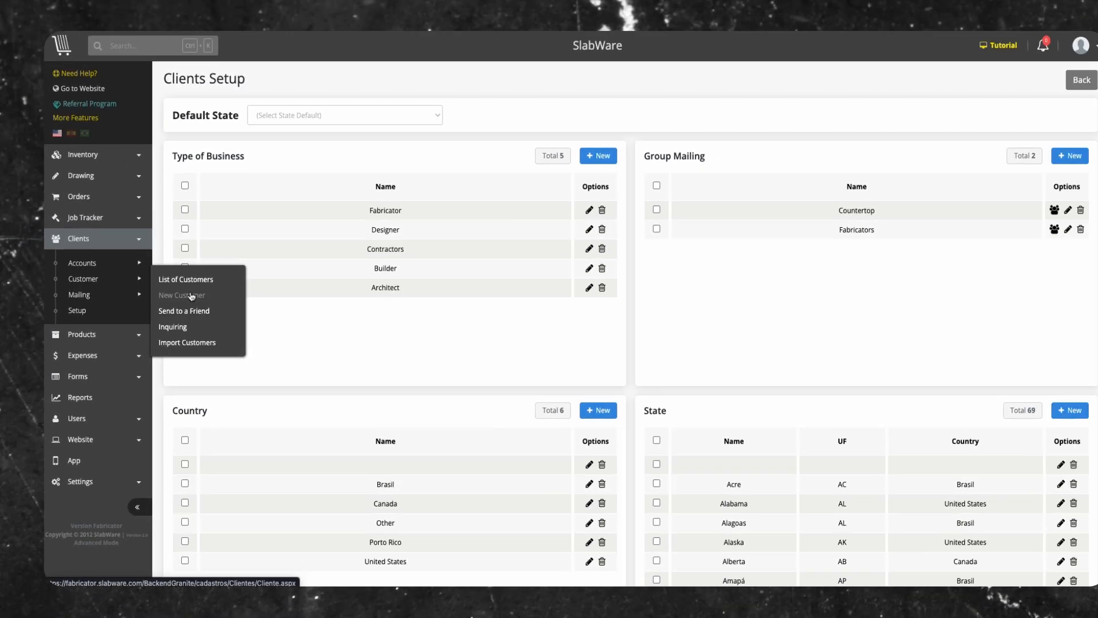
pyautogui.click(179, 293)
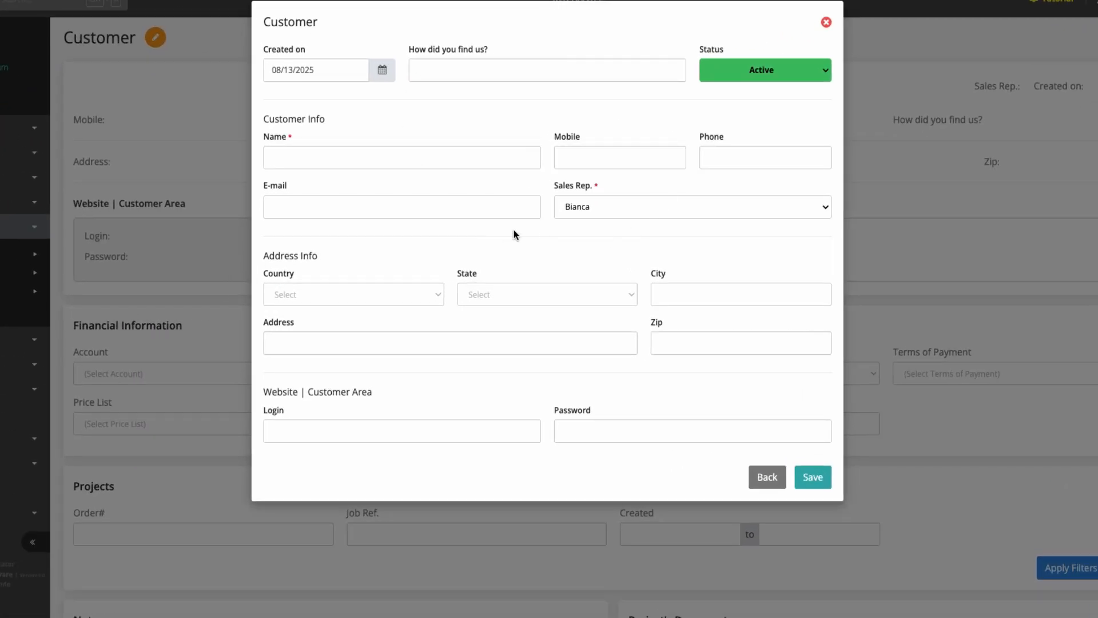
pyautogui.click(468, 66)
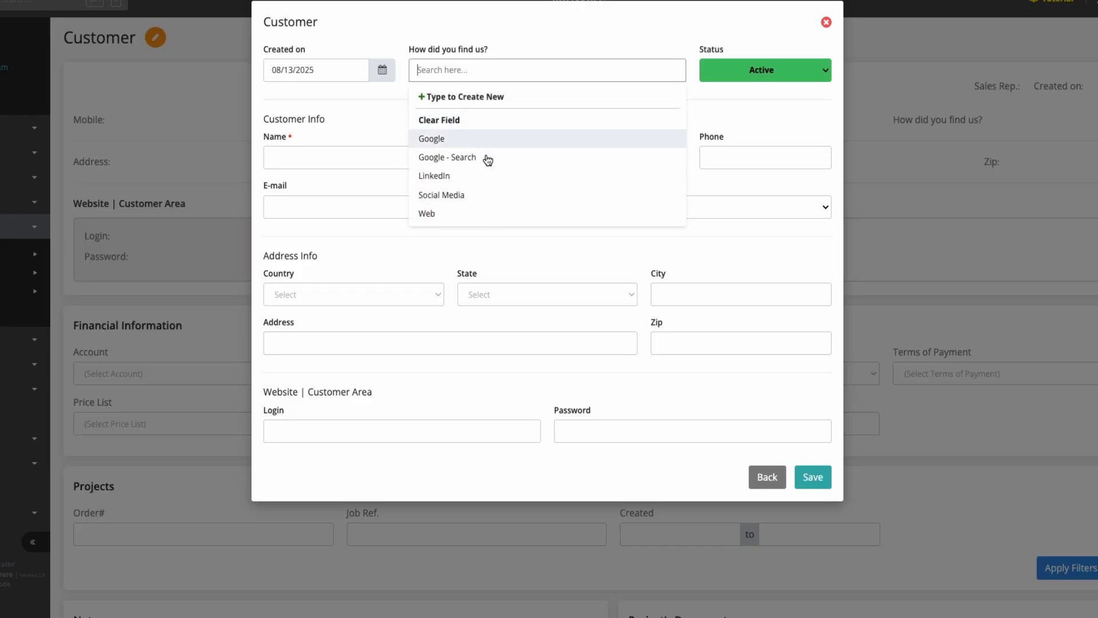
pyautogui.click(481, 197)
pyautogui.click(361, 292)
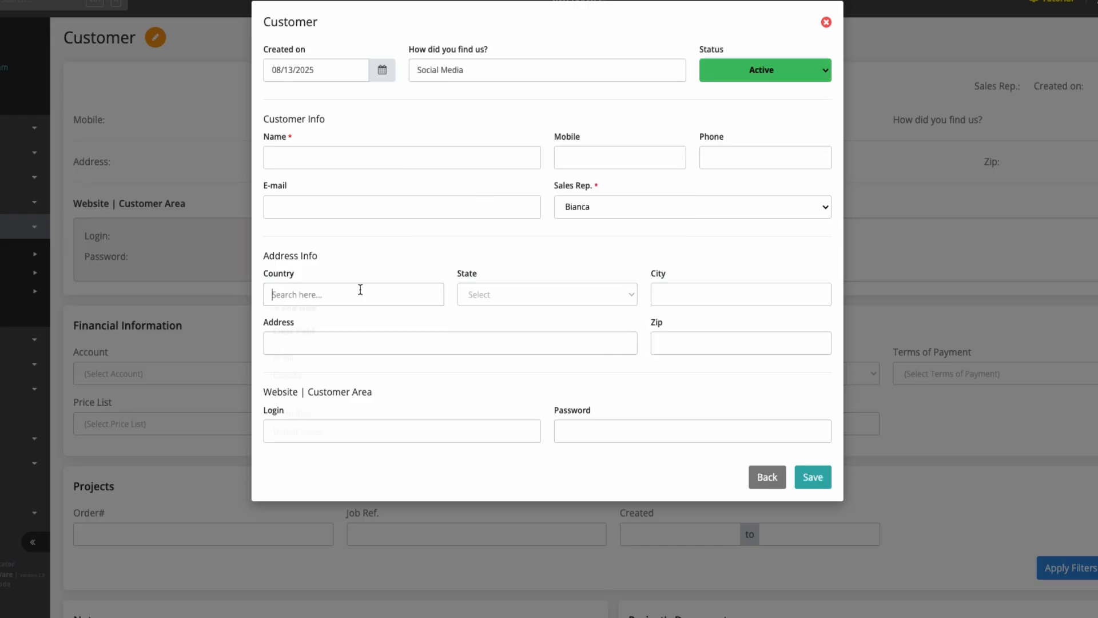
pyautogui.click(336, 445)
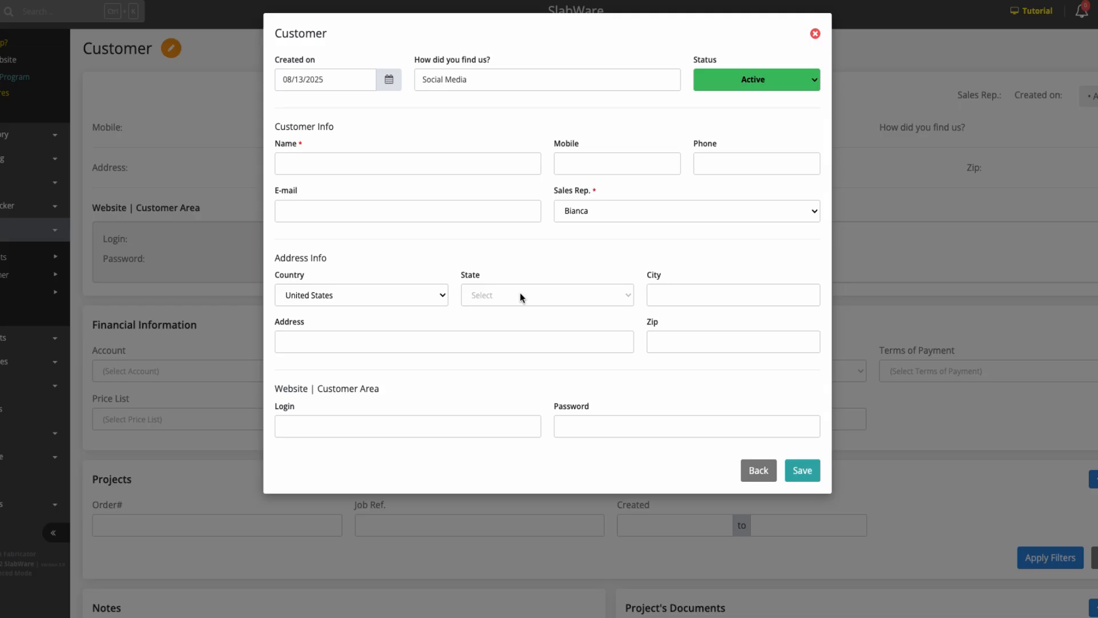
pyautogui.click(521, 295)
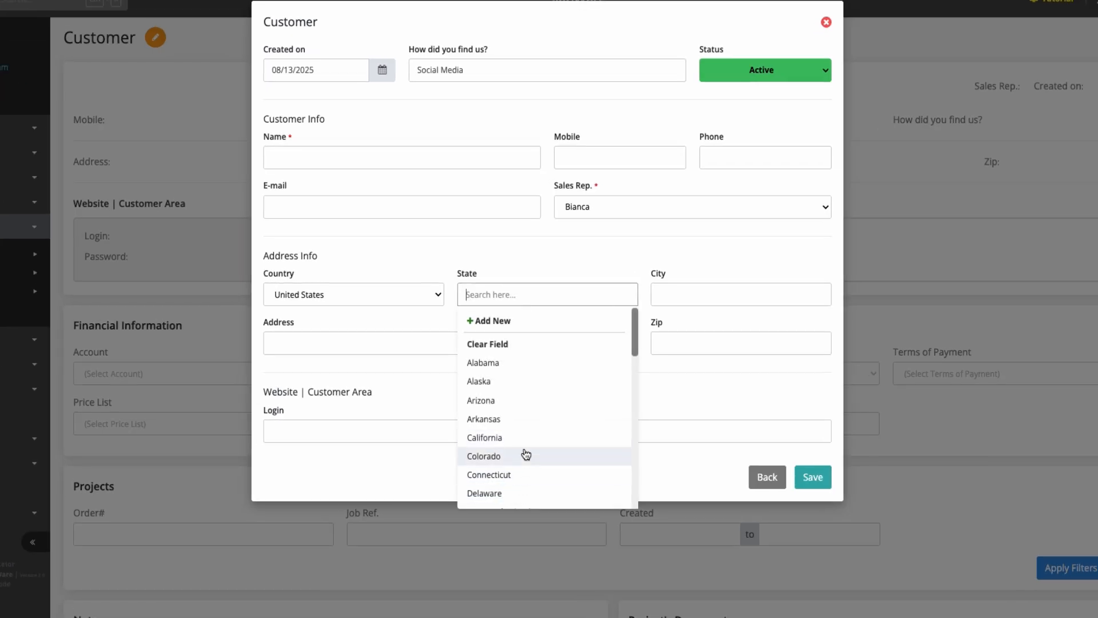
pyautogui.click(521, 438)
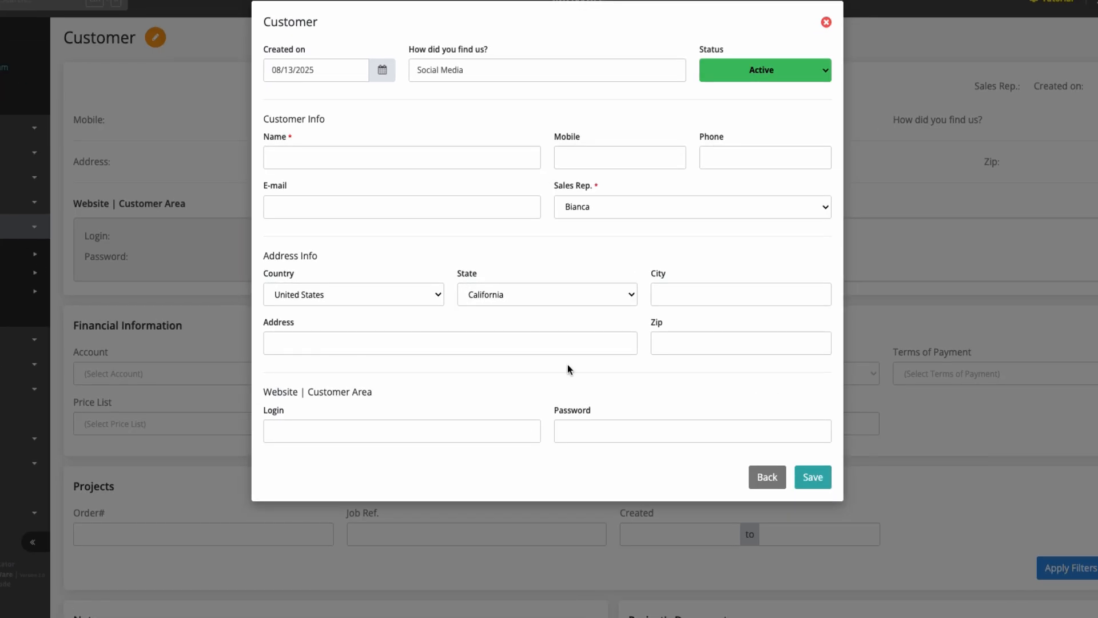
pyautogui.click(775, 476)
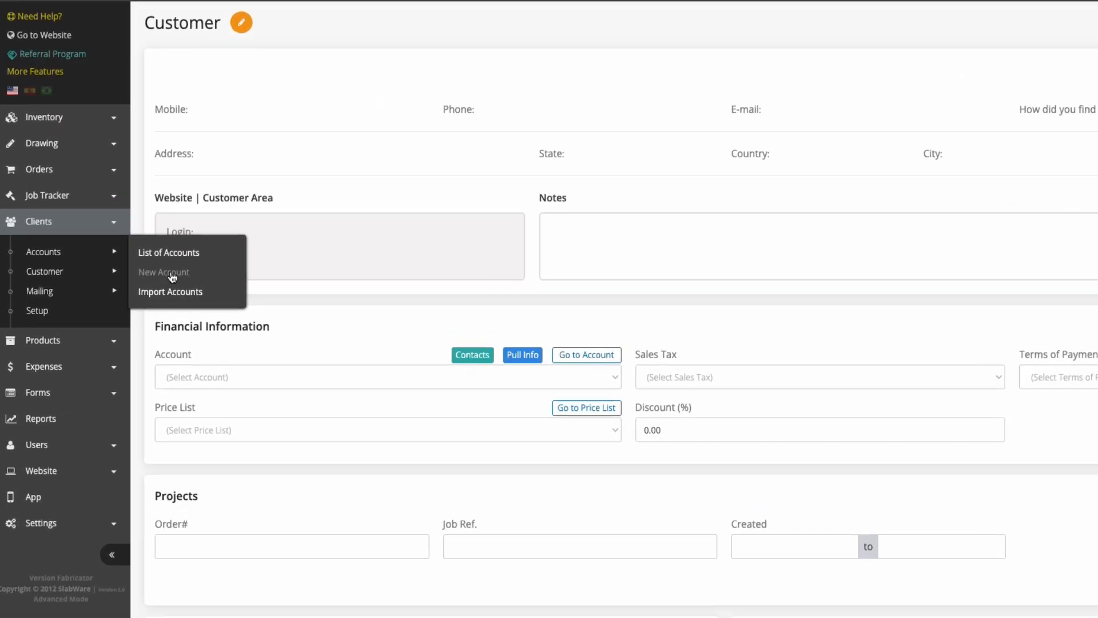
# - Try a new account form with business type Designer, country United States and state California, leave it unsaved, and return to Clients Setup
pyautogui.click(172, 276)
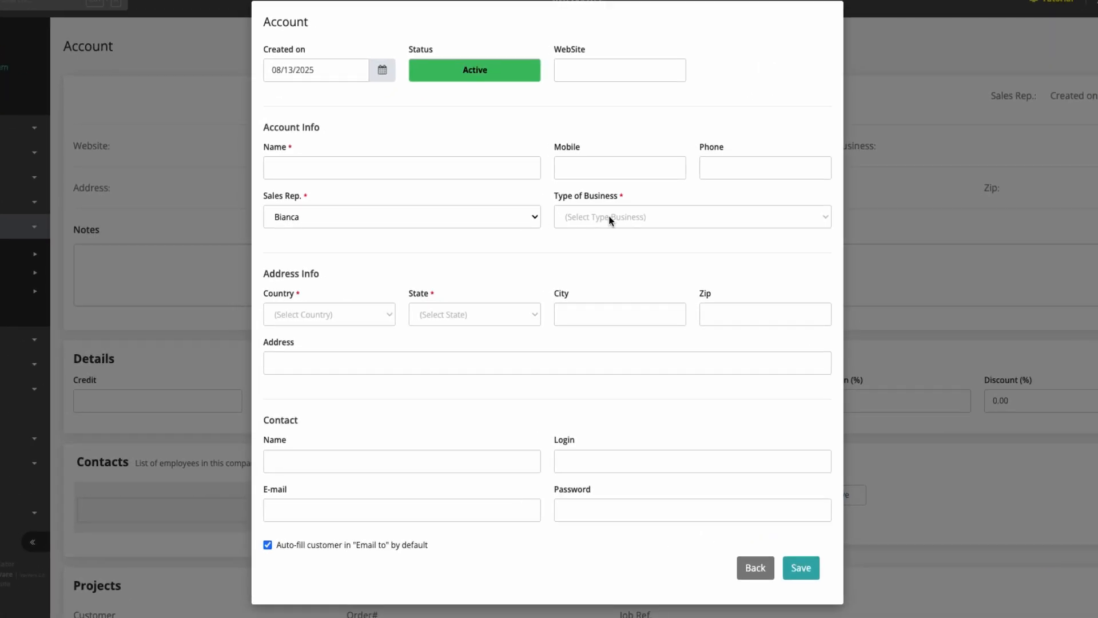
pyautogui.click(617, 287)
pyautogui.click(327, 314)
pyautogui.click(321, 461)
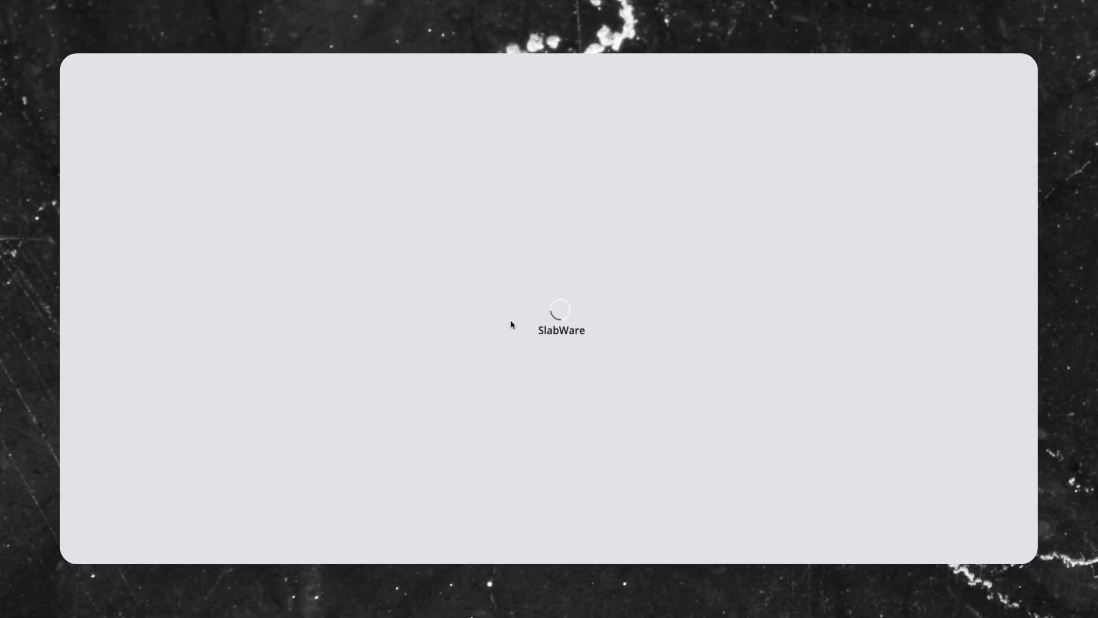
pyautogui.click(480, 314)
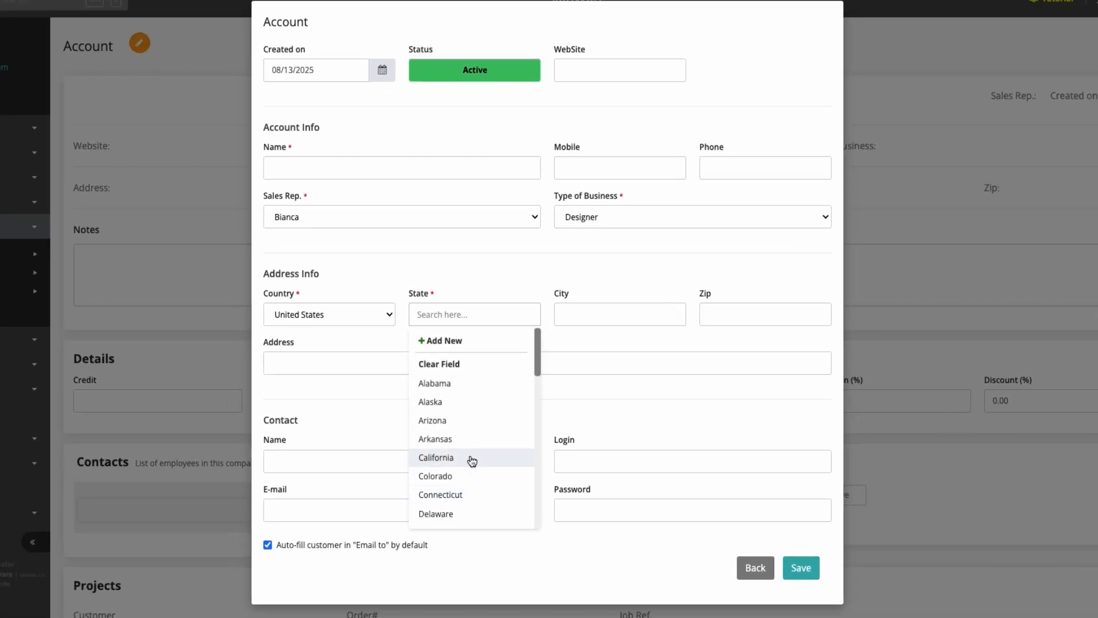
pyautogui.click(472, 459)
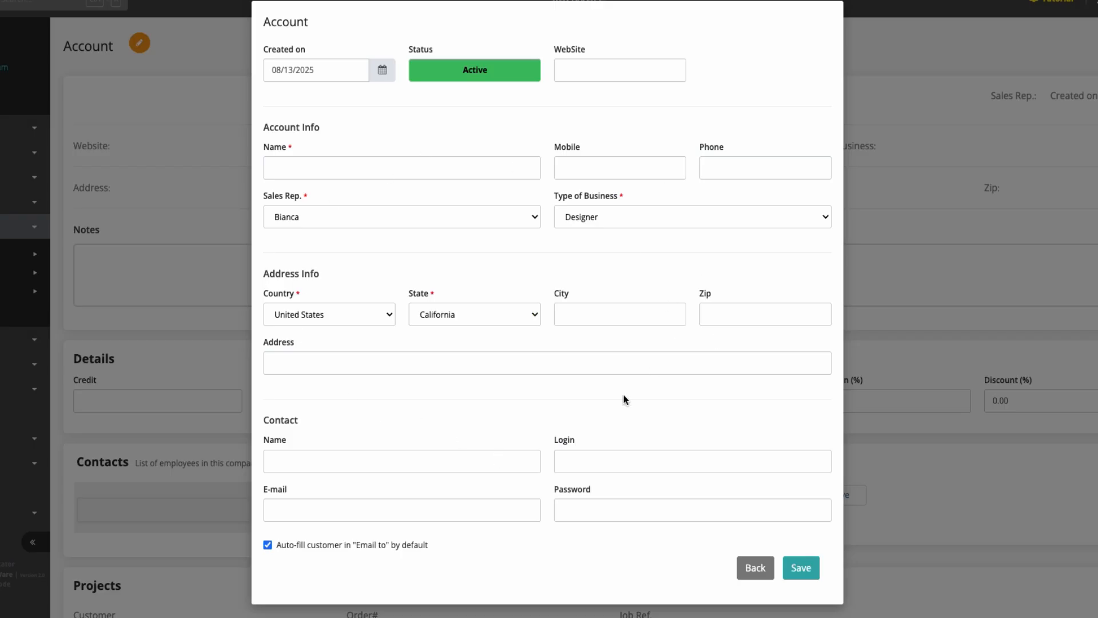
pyautogui.click(753, 567)
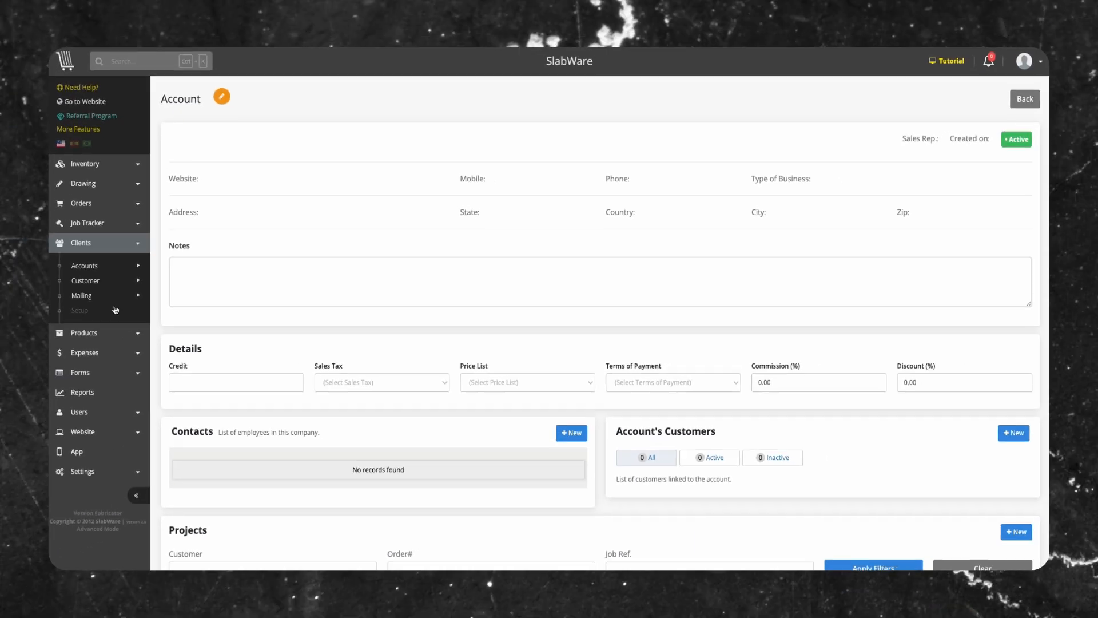
pyautogui.click(89, 310)
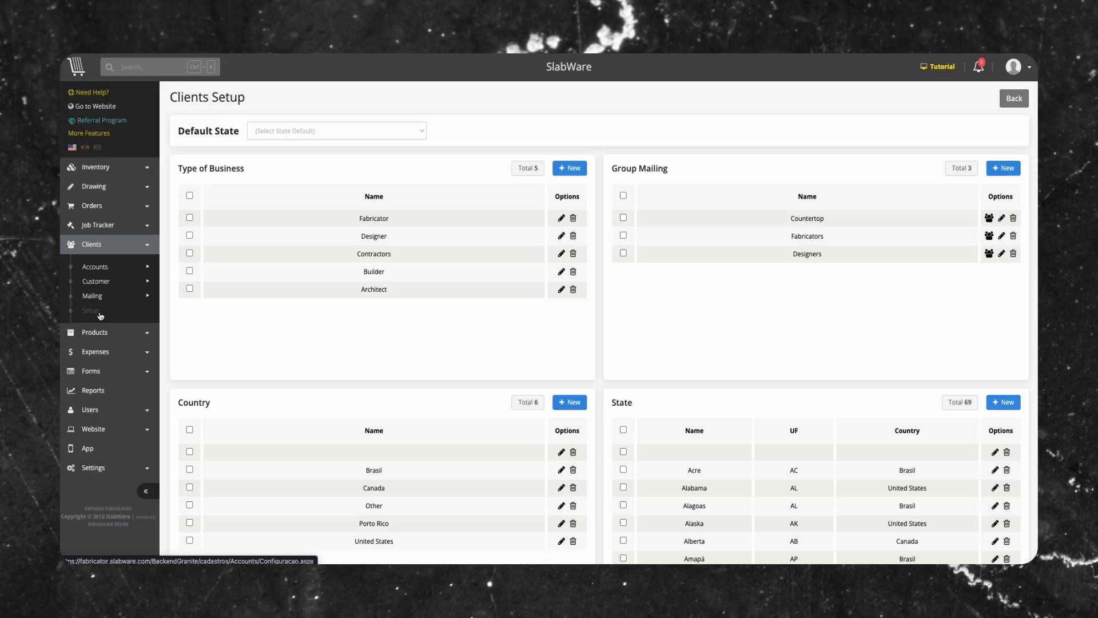